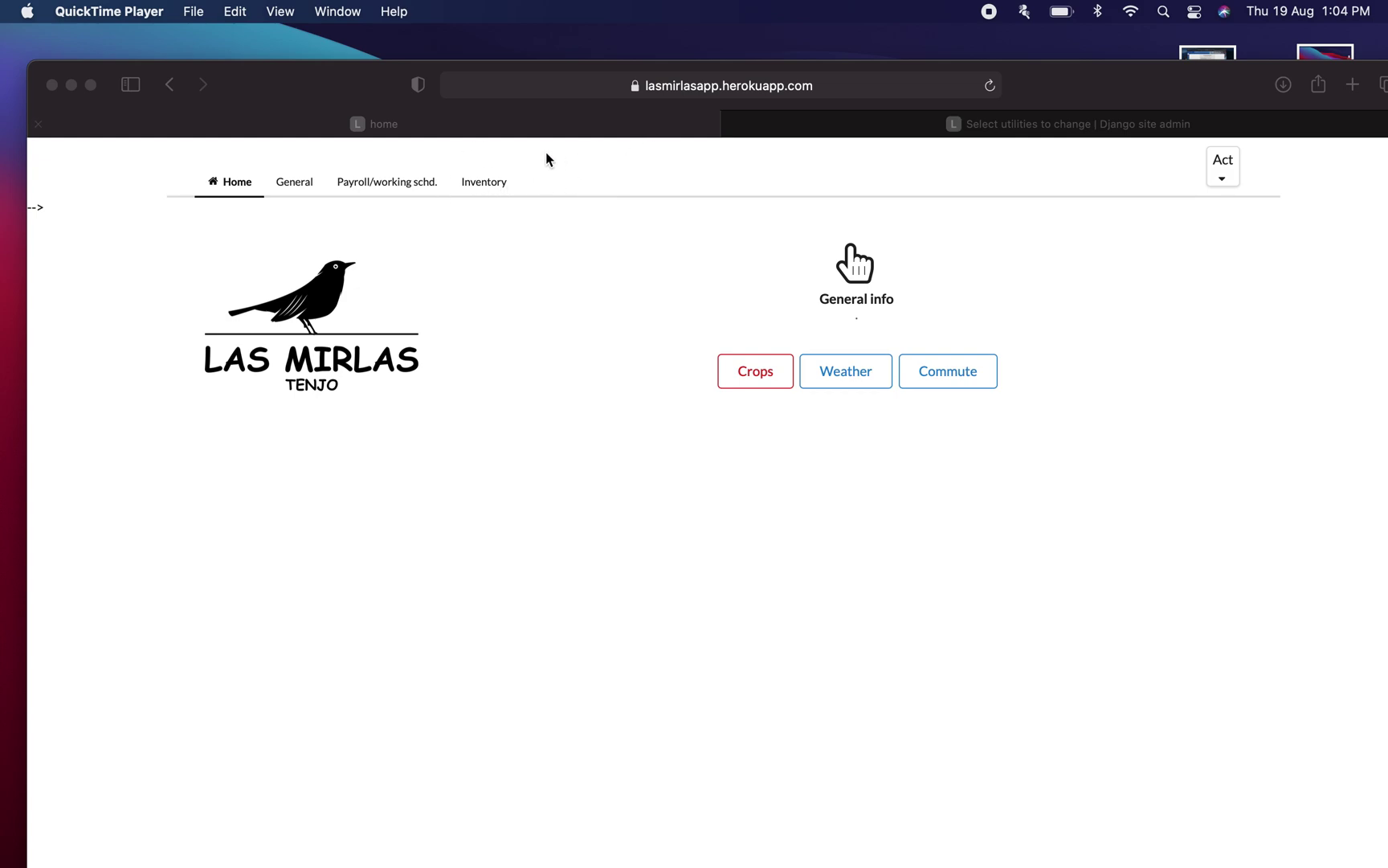
# Open the inventory page and review its entry form, breakdown charts, and item and category table
pyautogui.click(503, 202)
pyautogui.click(494, 184)
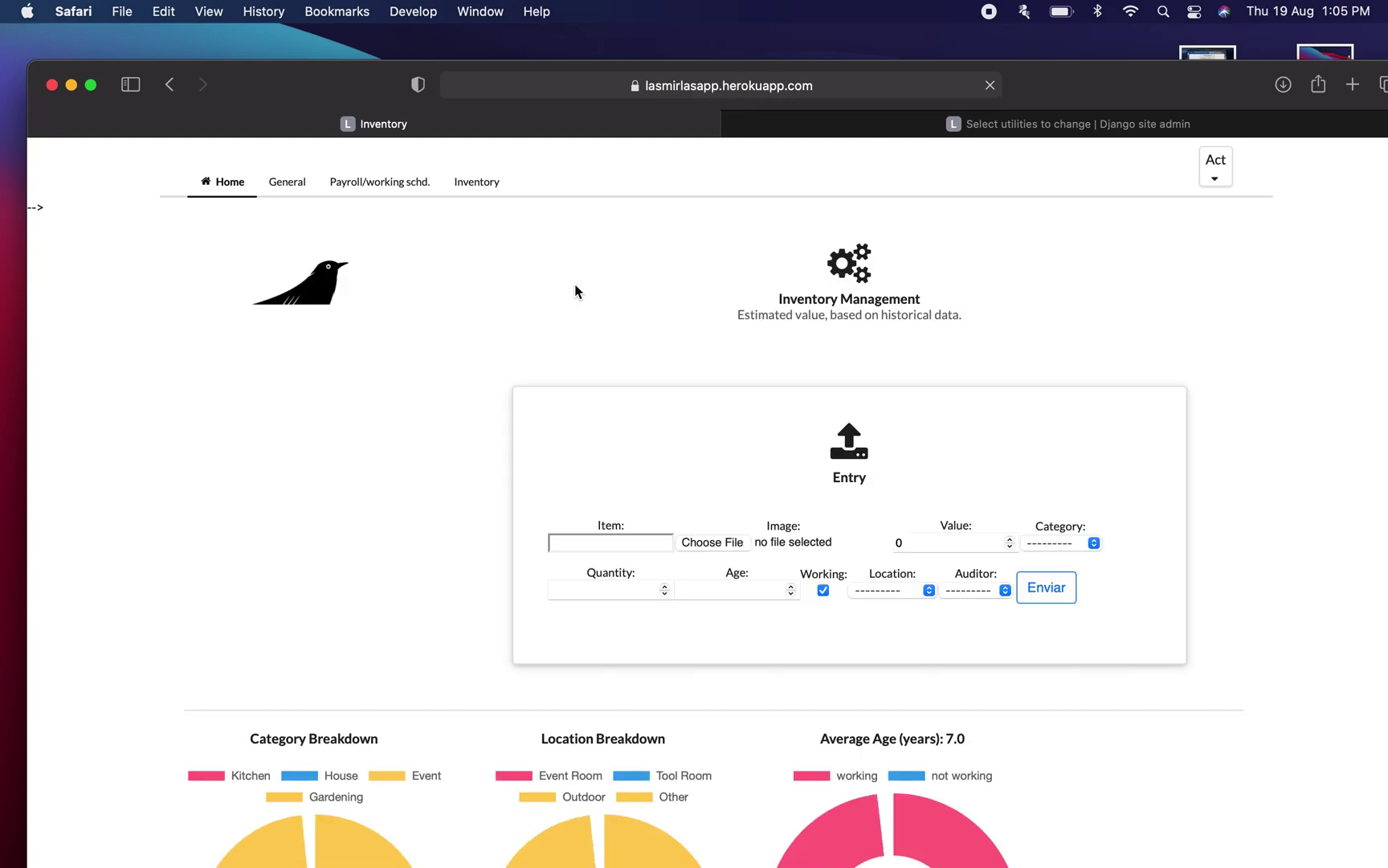
pyautogui.scroll(-1, 575, 284)
pyautogui.scroll(-3, 577, 282)
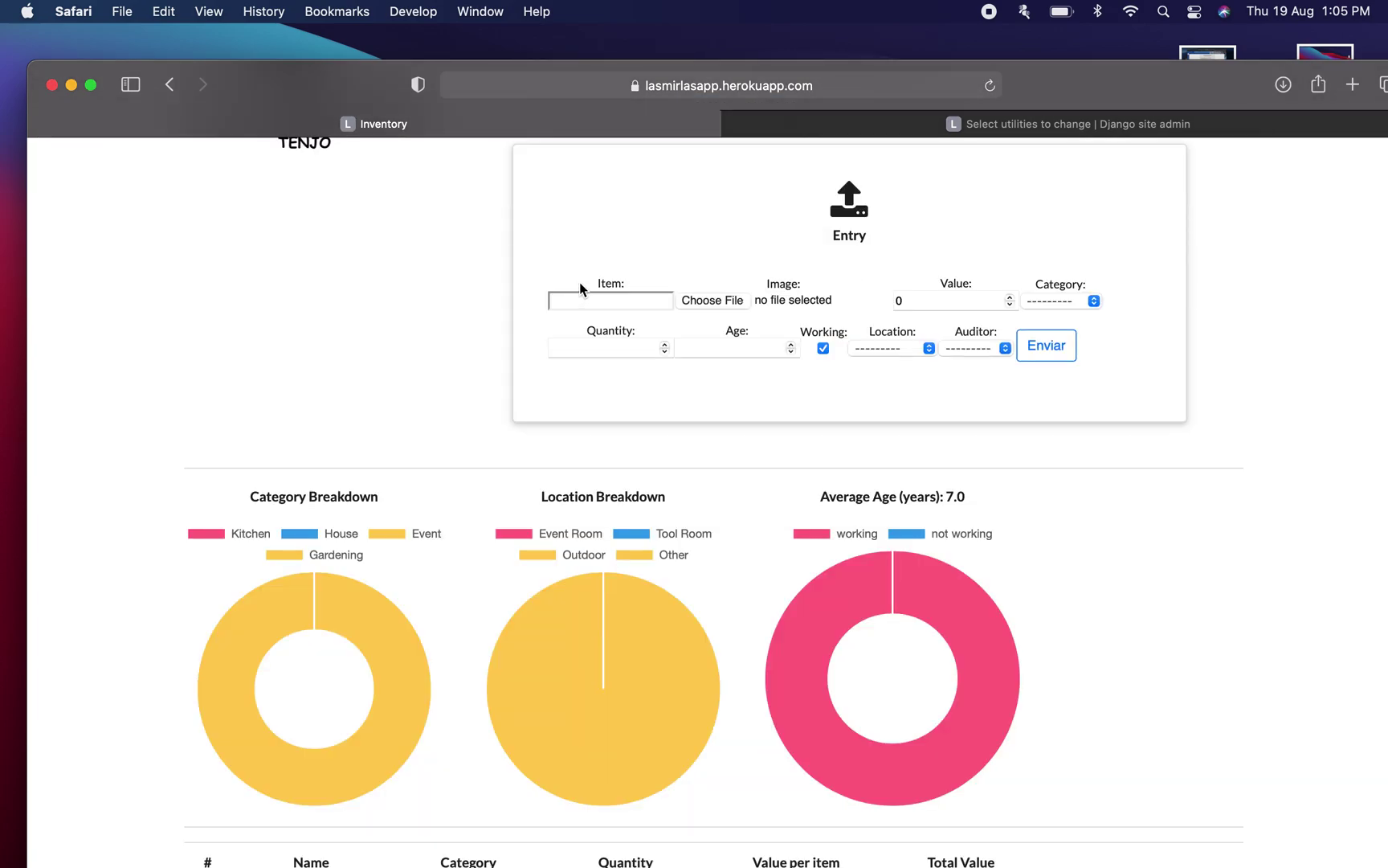
pyautogui.scroll(5, 582, 281)
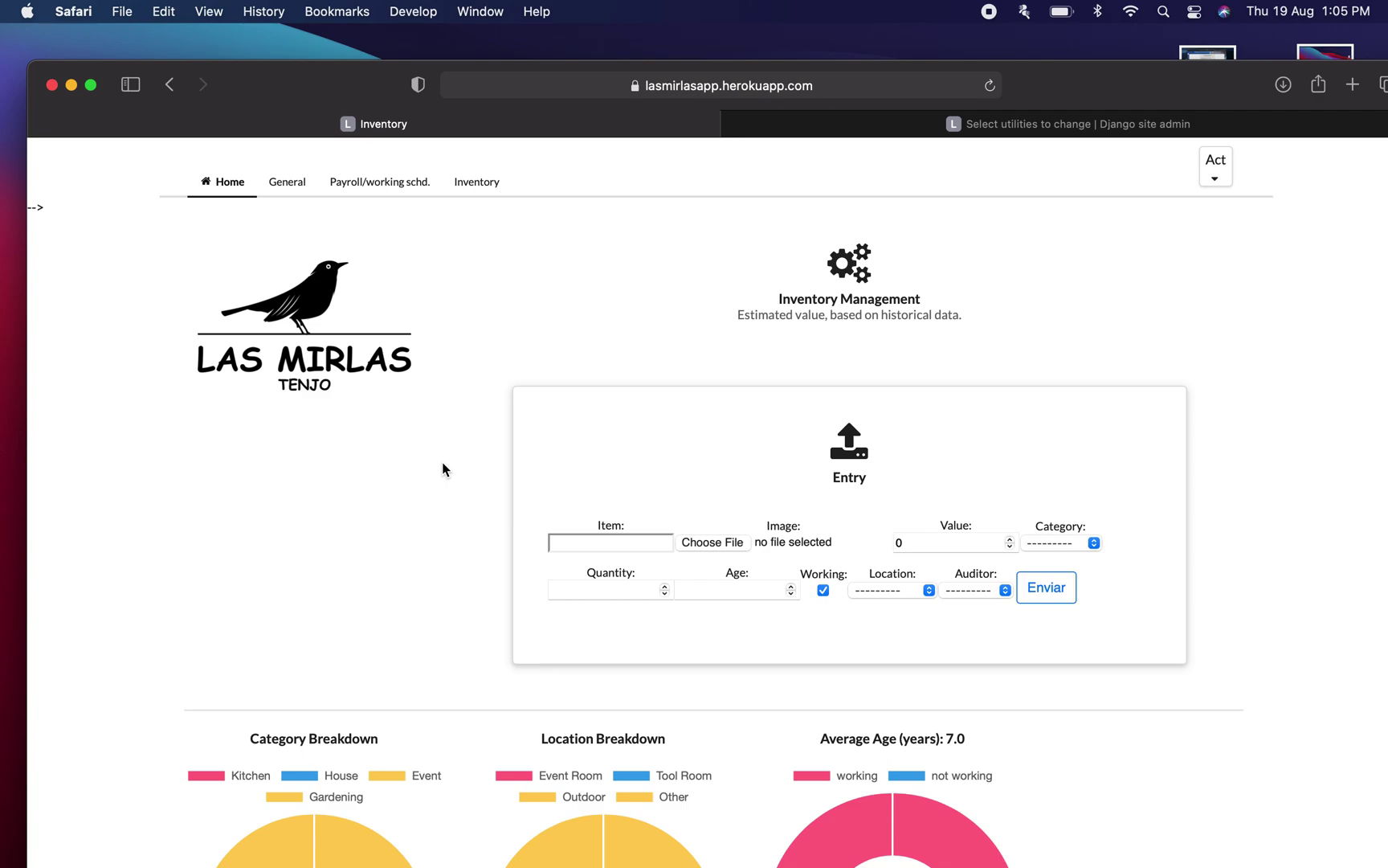
pyautogui.scroll(-6, 441, 462)
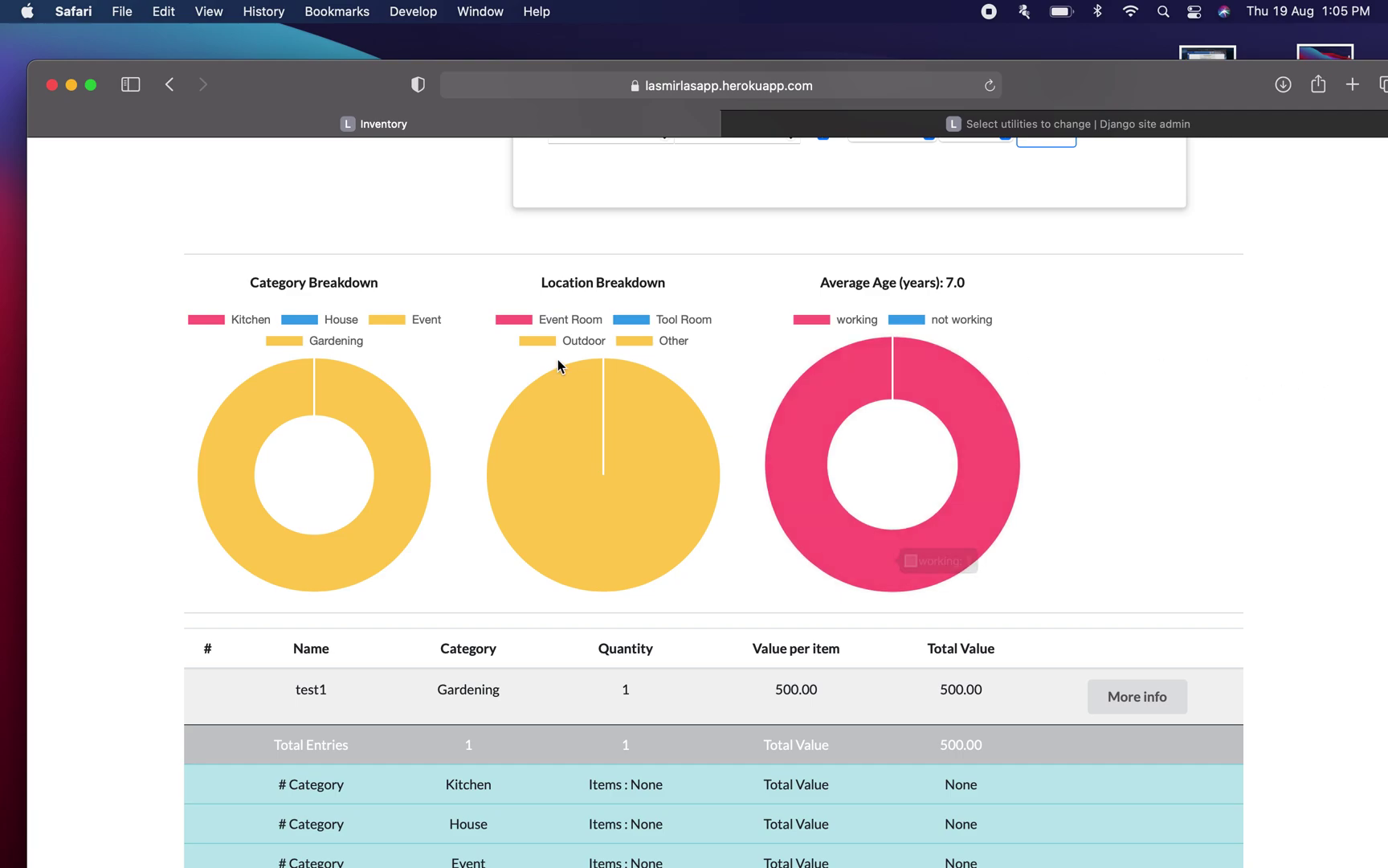
pyautogui.moveTo(246, 394)
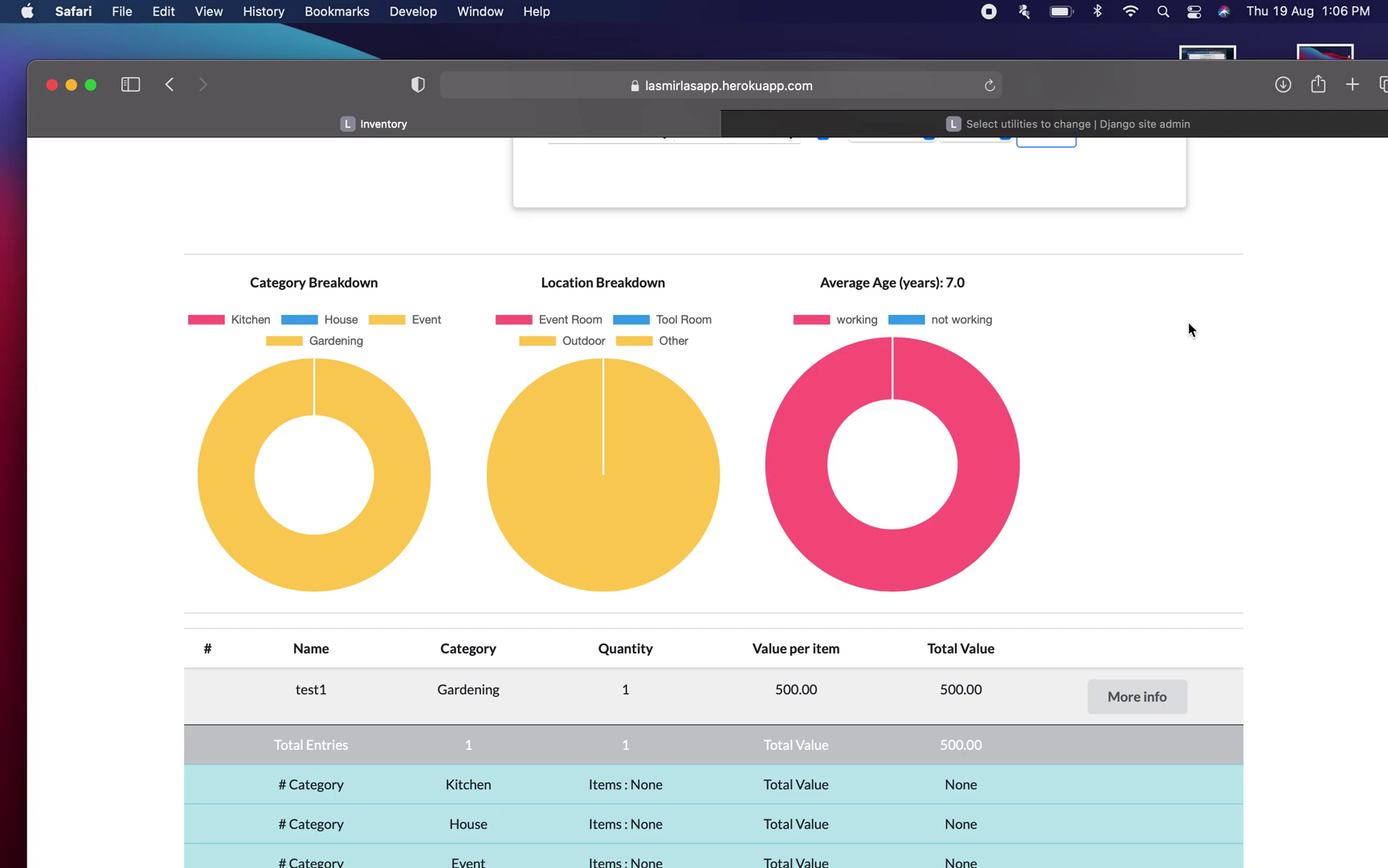
pyautogui.scroll(-5, 1191, 322)
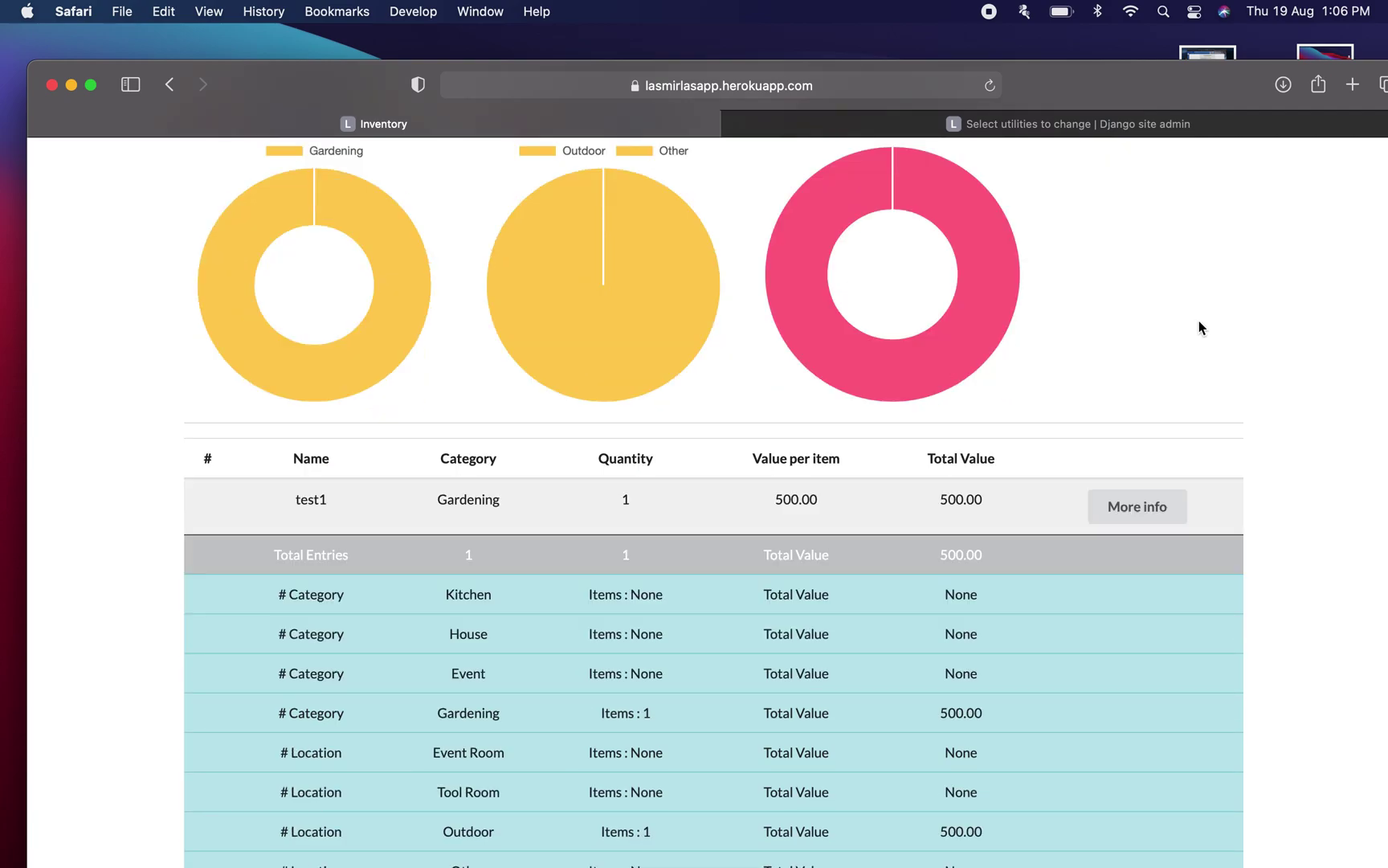
pyautogui.moveTo(1179, 75); pyautogui.dragTo(1189, 44)
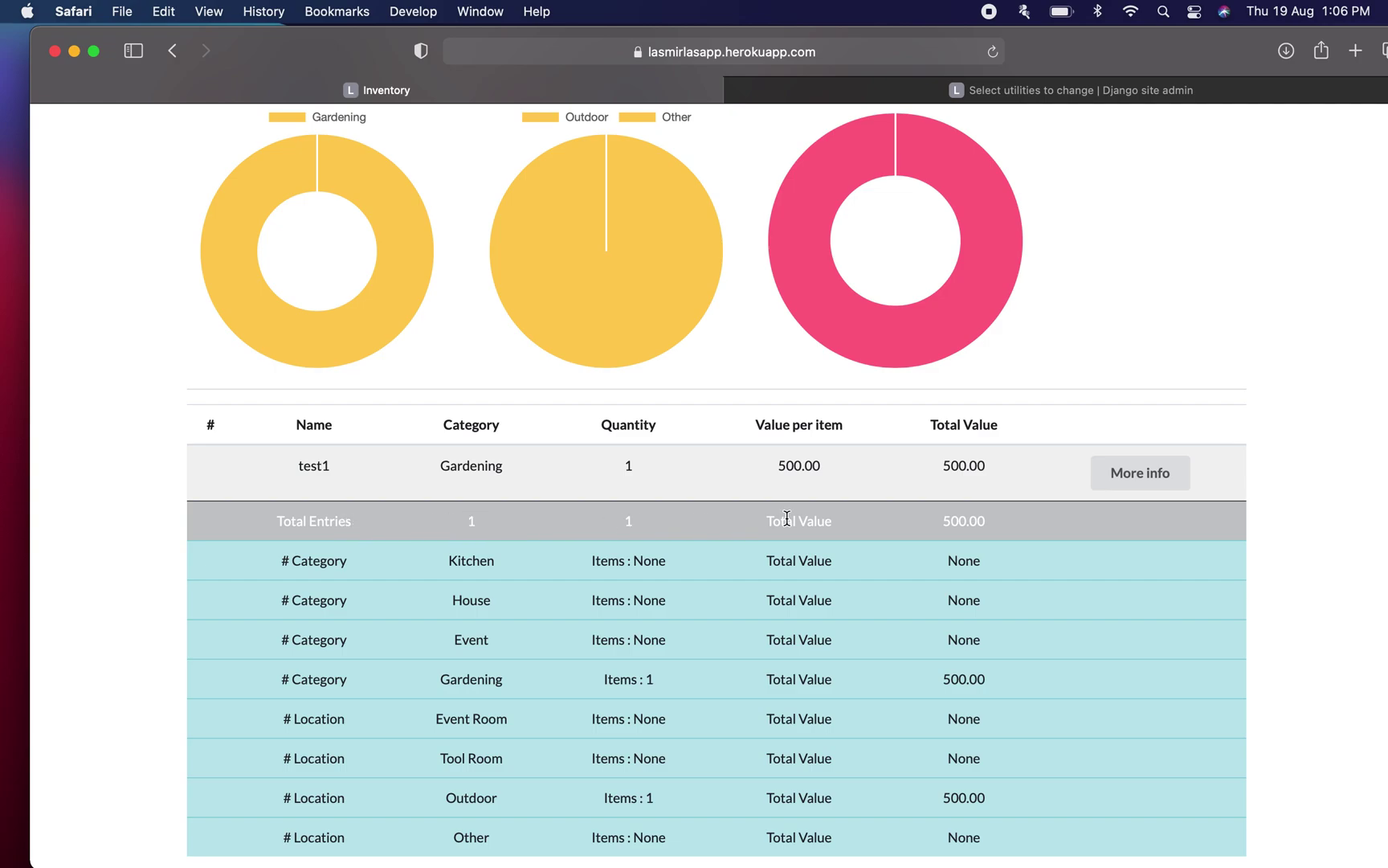
# View the details and delete confirmation for inventory item test1, then return to the inventory page without deleting it
pyautogui.click(1155, 474)
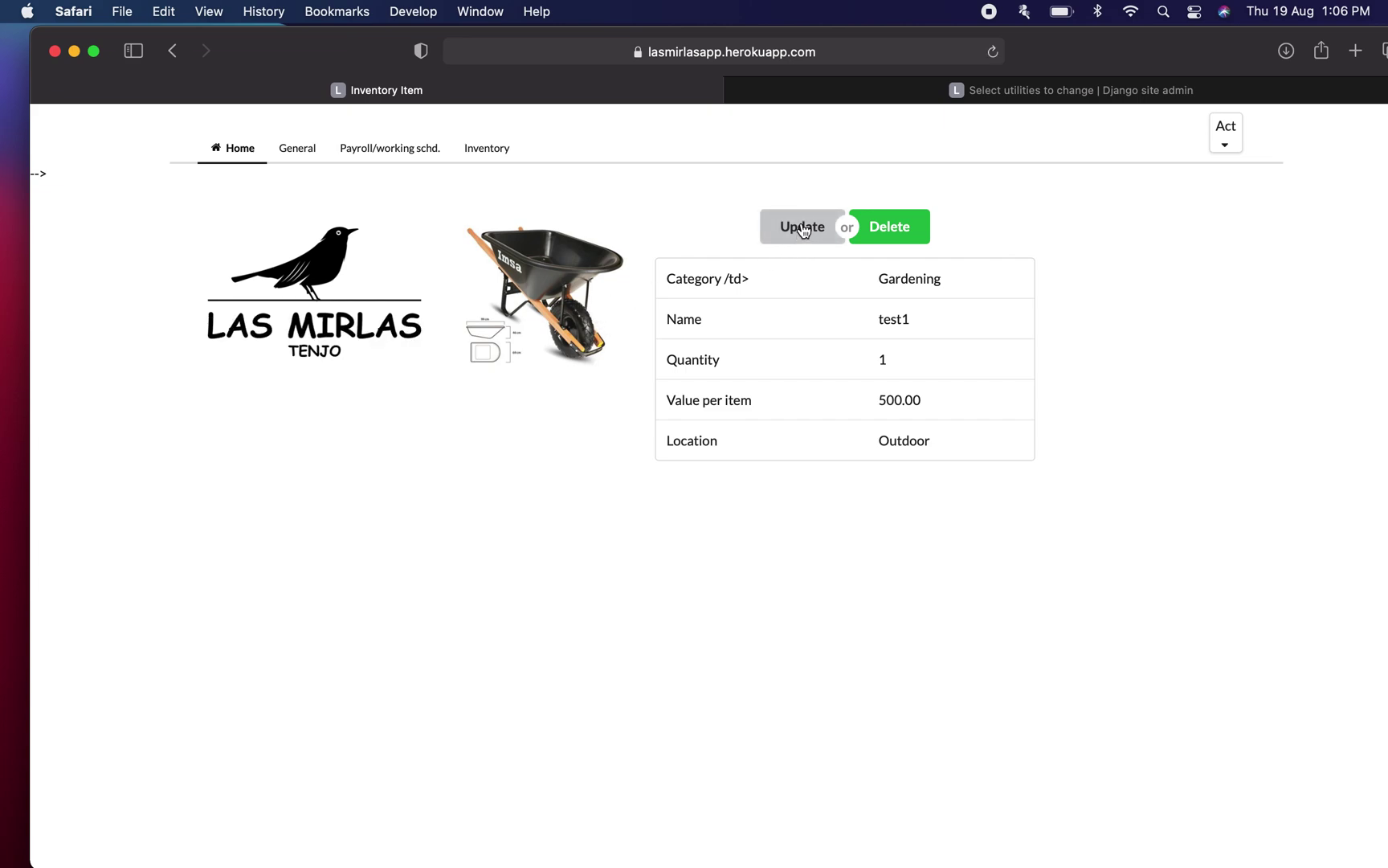
pyautogui.click(890, 233)
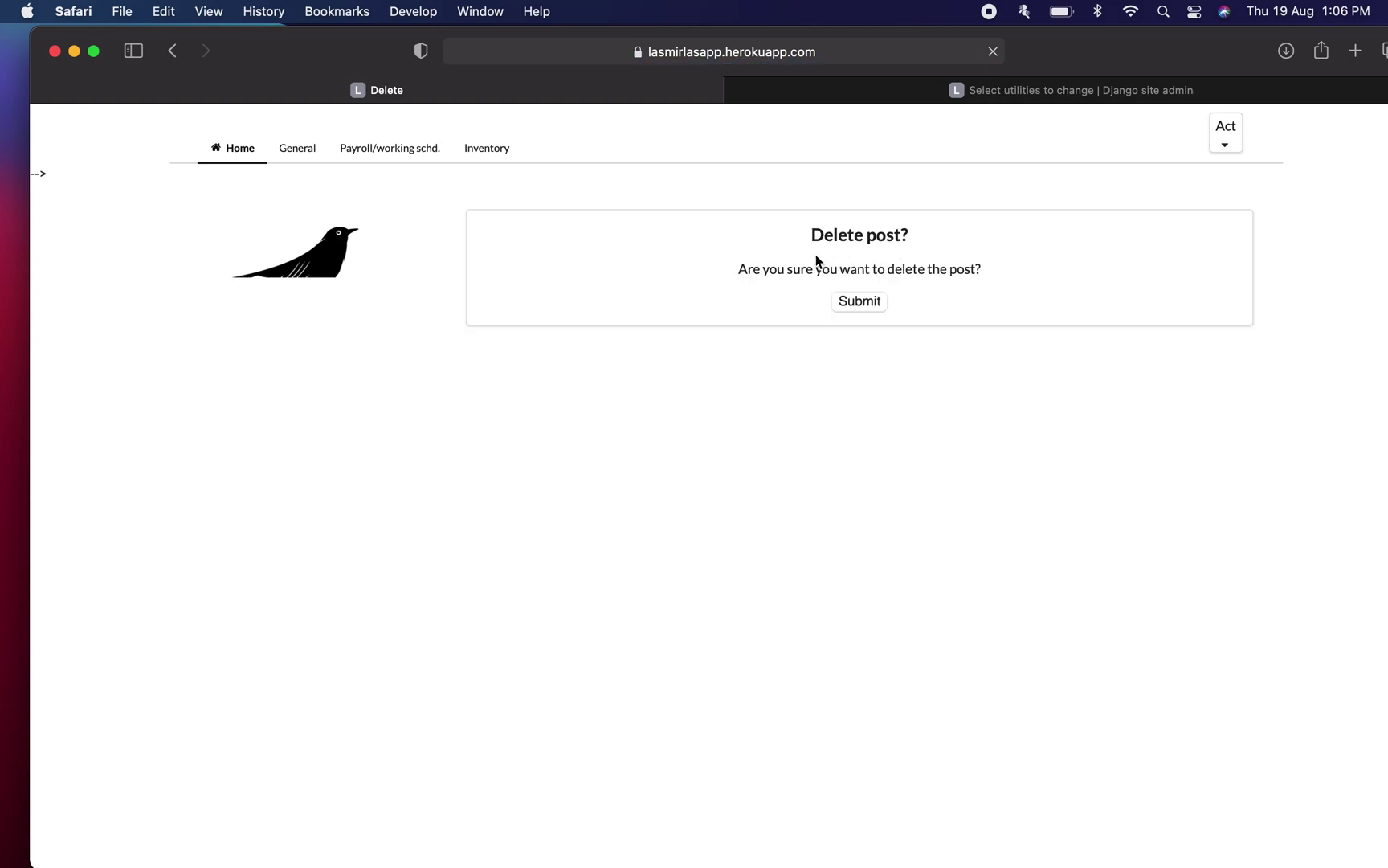
pyautogui.click(175, 51)
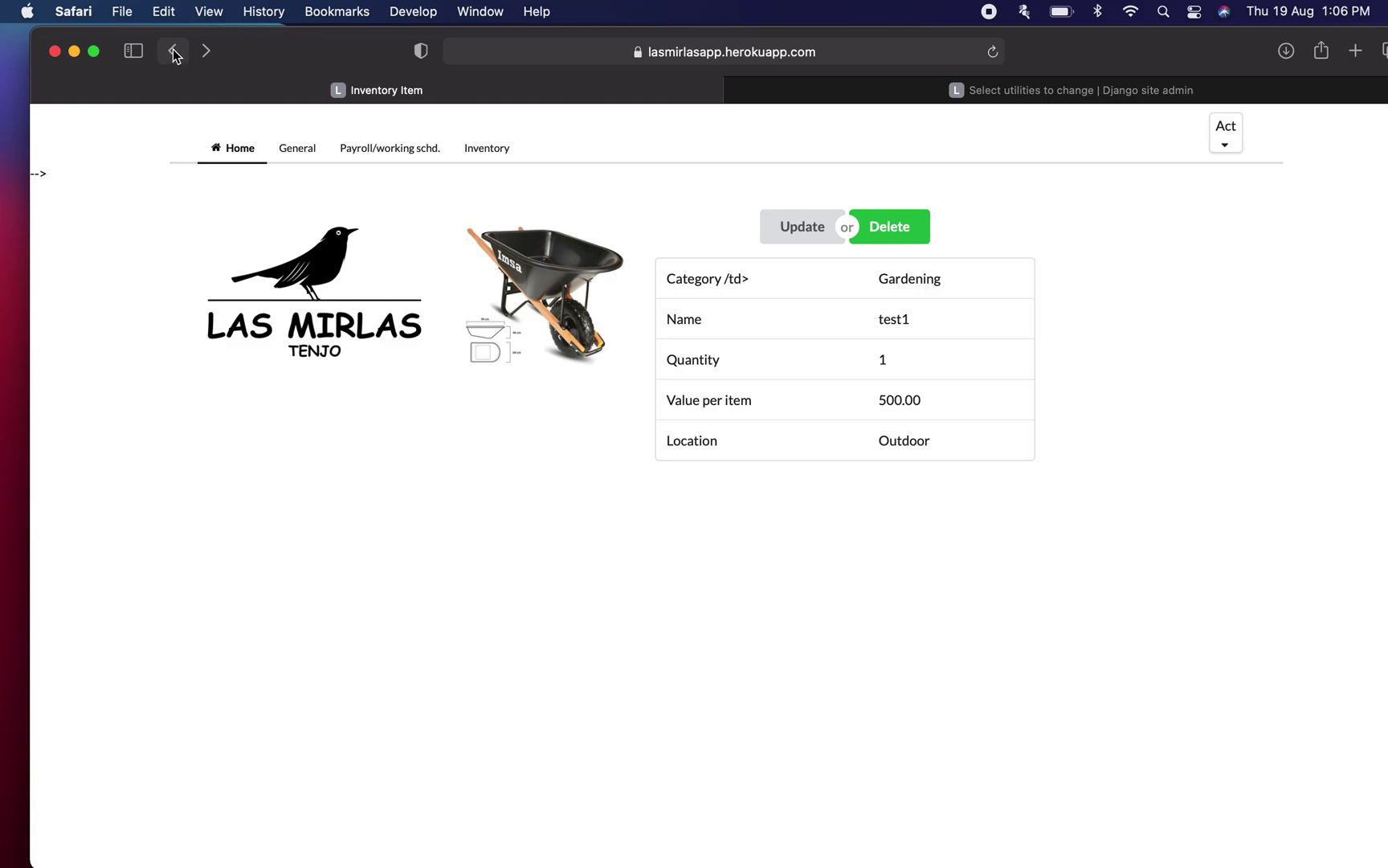
pyautogui.click(174, 52)
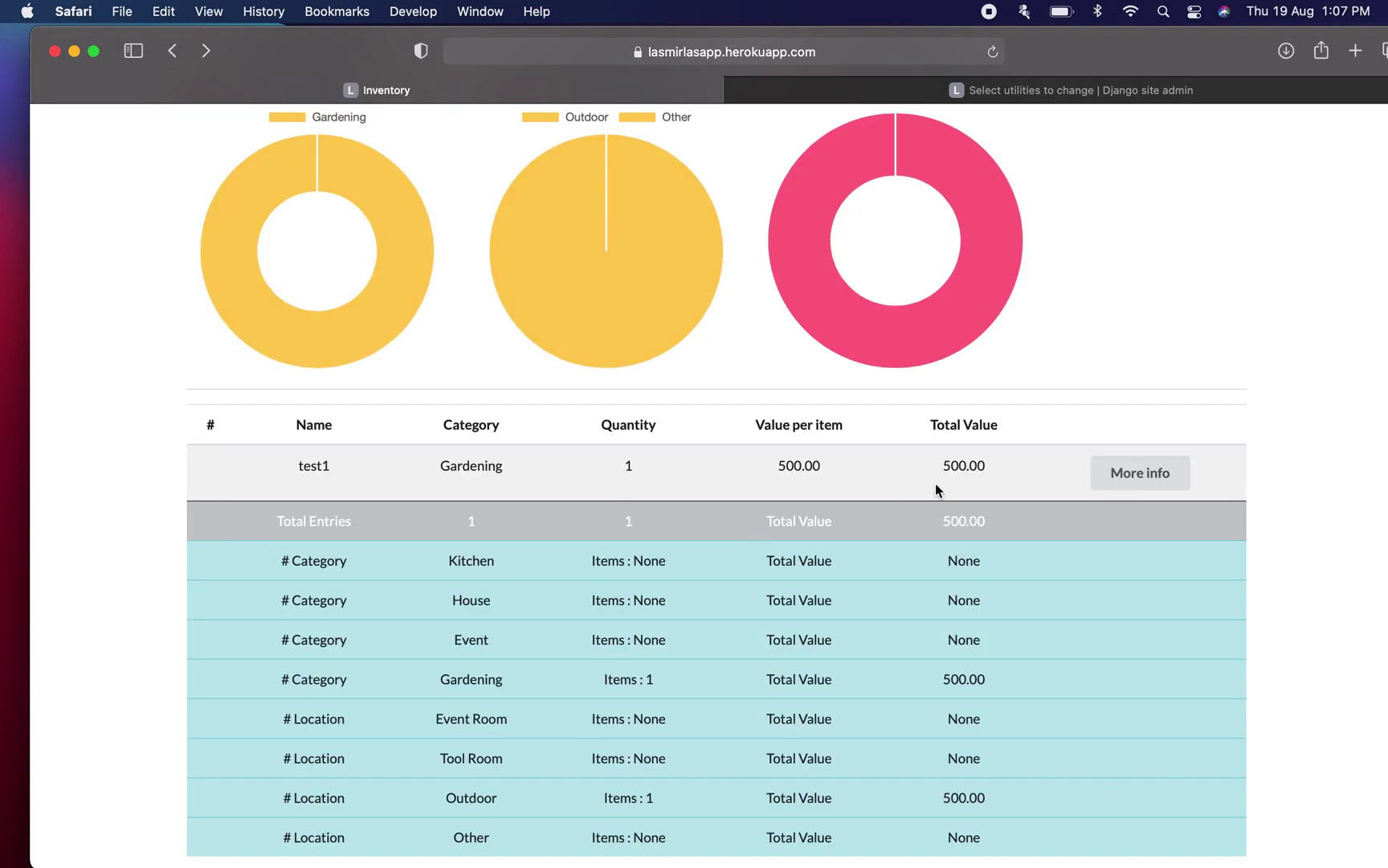
pyautogui.scroll(8, 1020, 478)
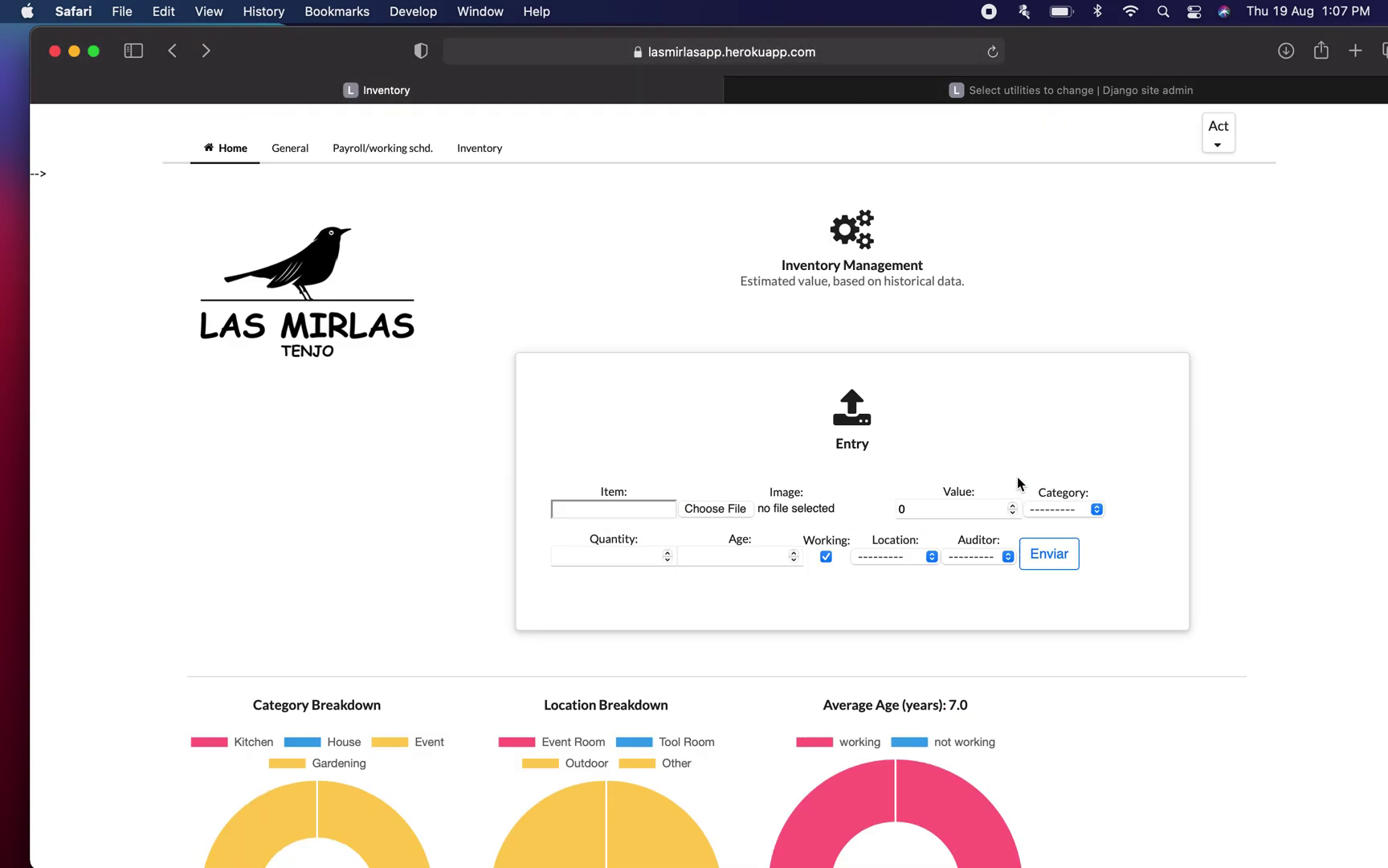
# Open the payroll and working schedule page and display the bill list with the new bill form
pyautogui.click(400, 152)
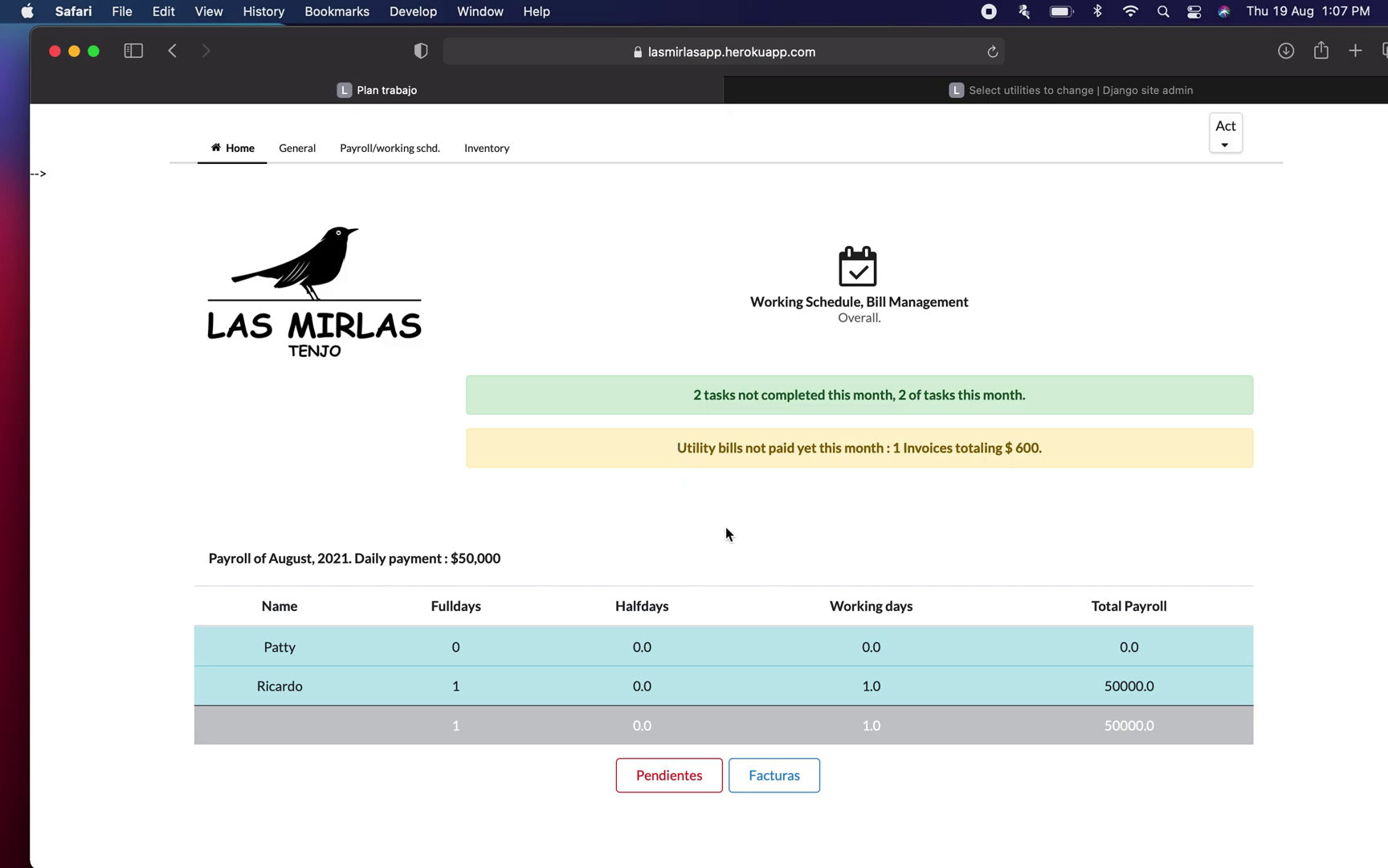
pyautogui.moveTo(1111, 42); pyautogui.dragTo(1106, 41)
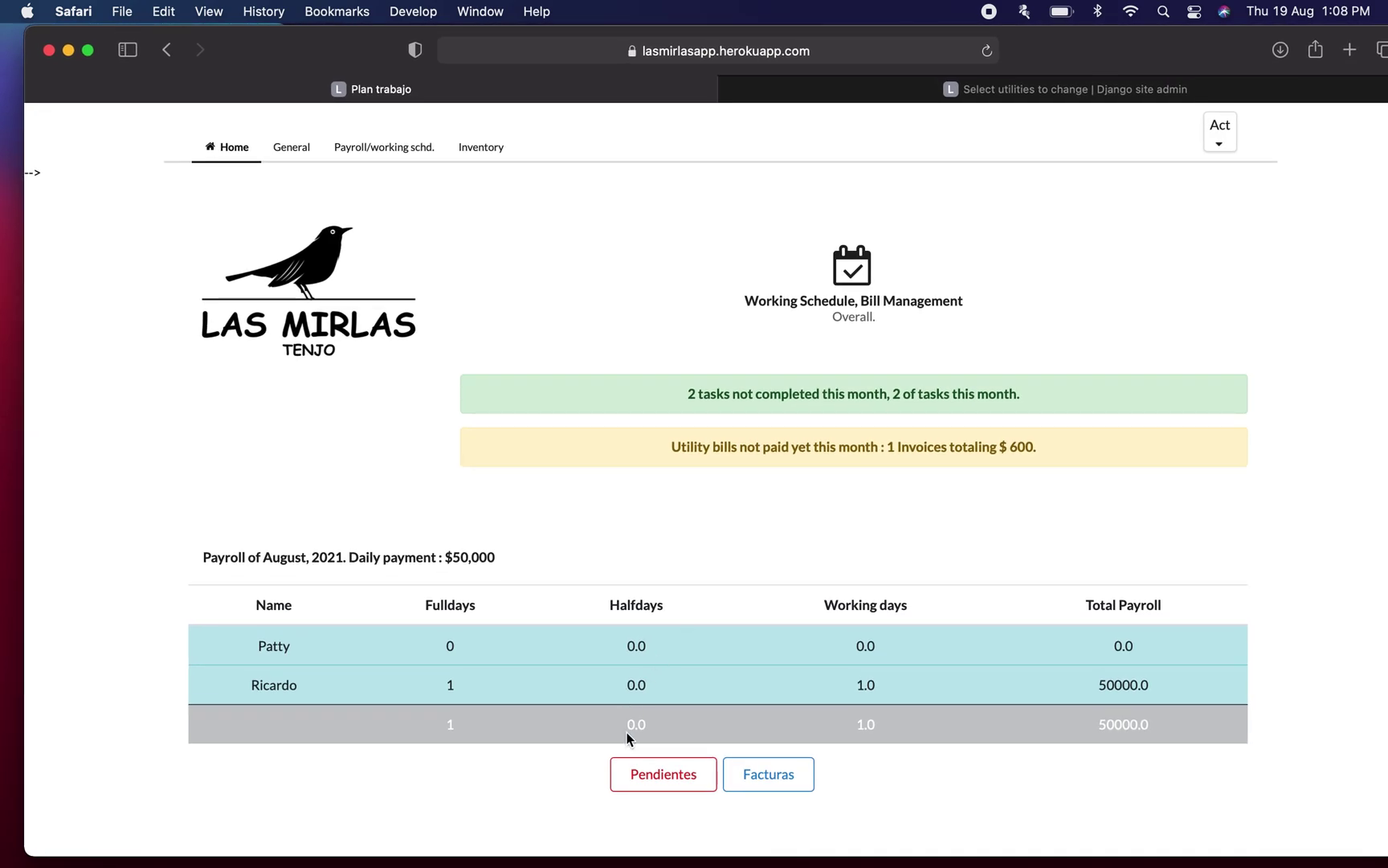
pyautogui.click(762, 774)
pyautogui.scroll(-5, 781, 749)
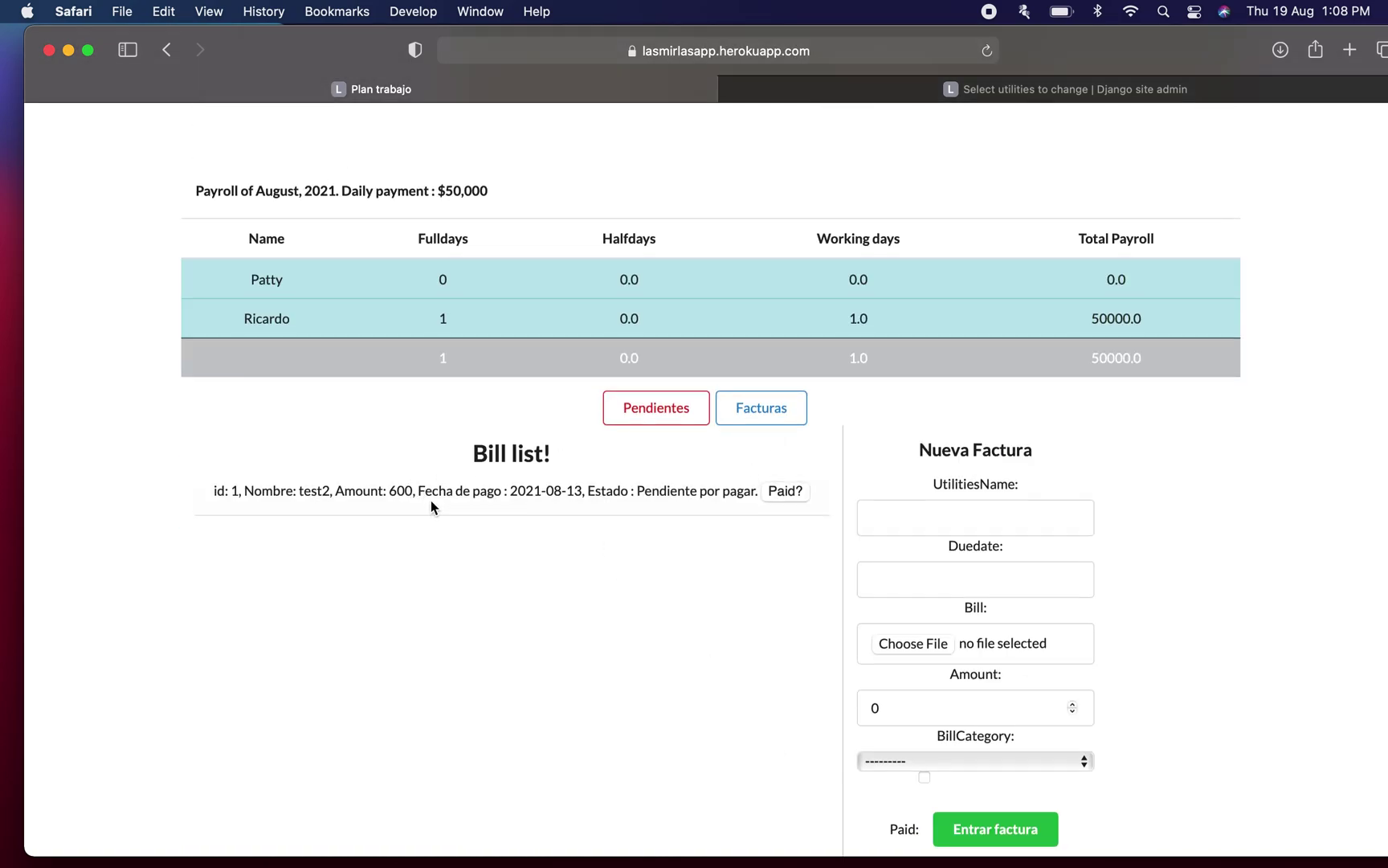
pyautogui.scroll(1, 430, 499)
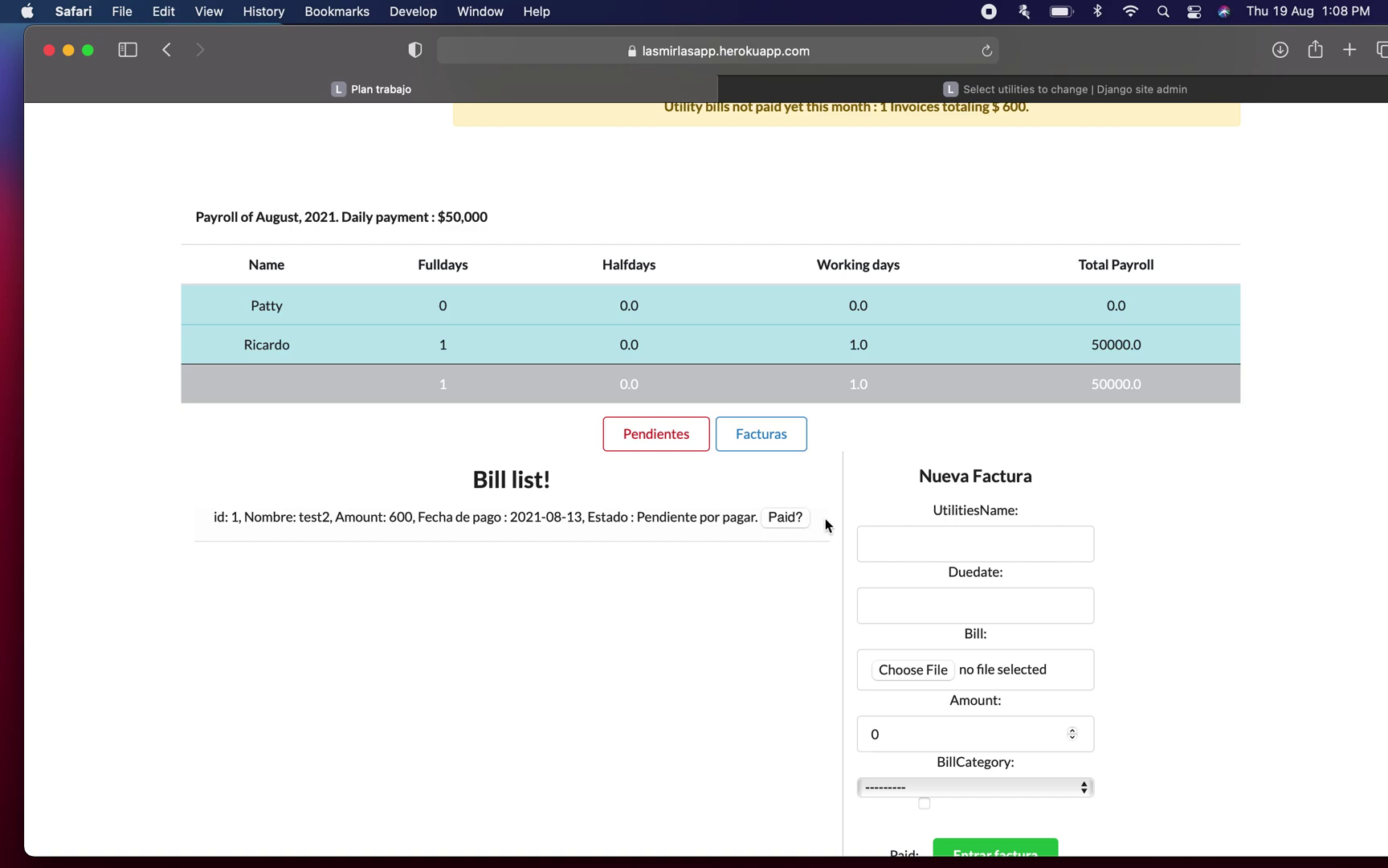
# Mark the test2 bill as paid and set it back to not paid, and mark task 4 as completed in the tasks list
pyautogui.click(797, 521)
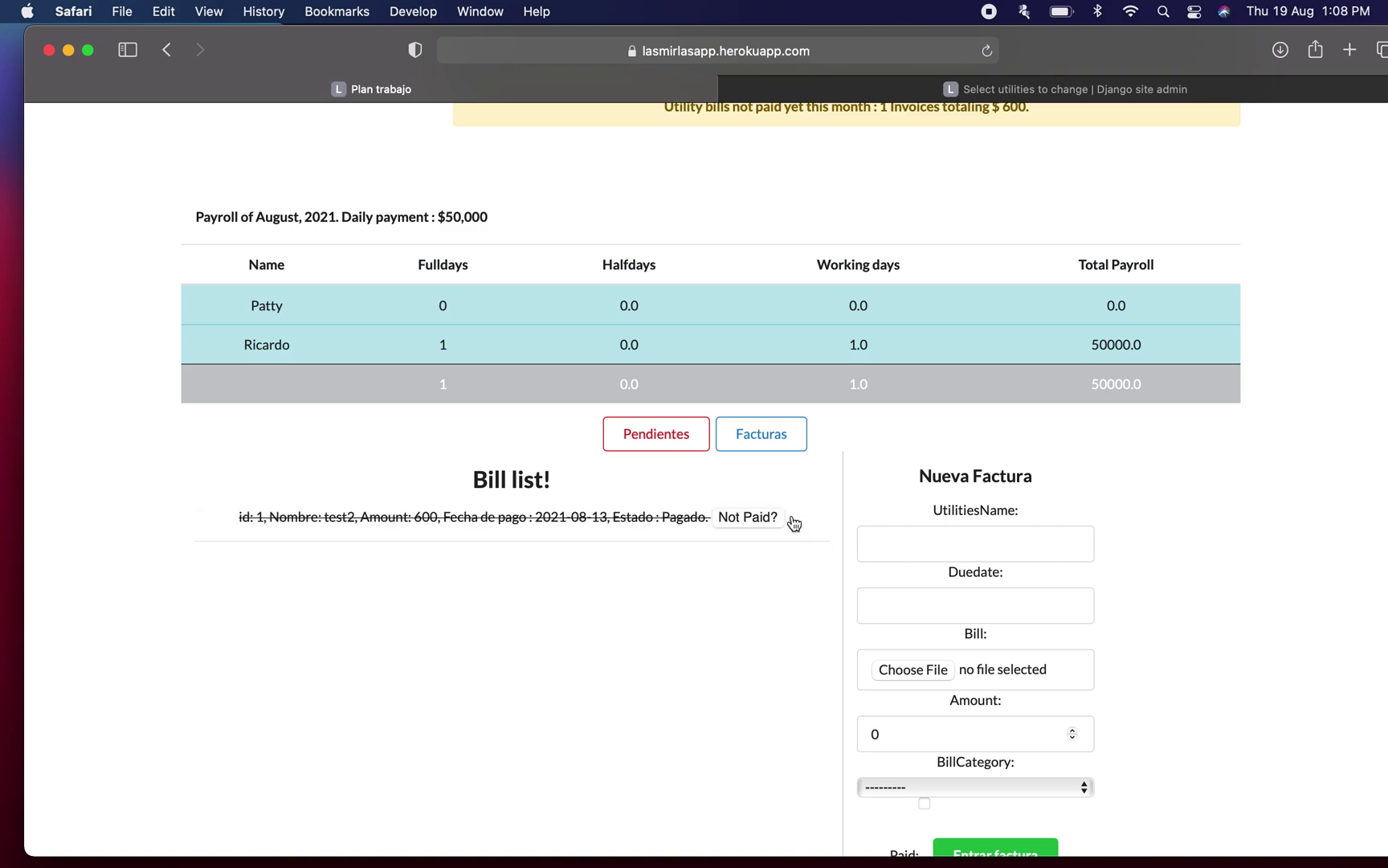
pyautogui.click(744, 521)
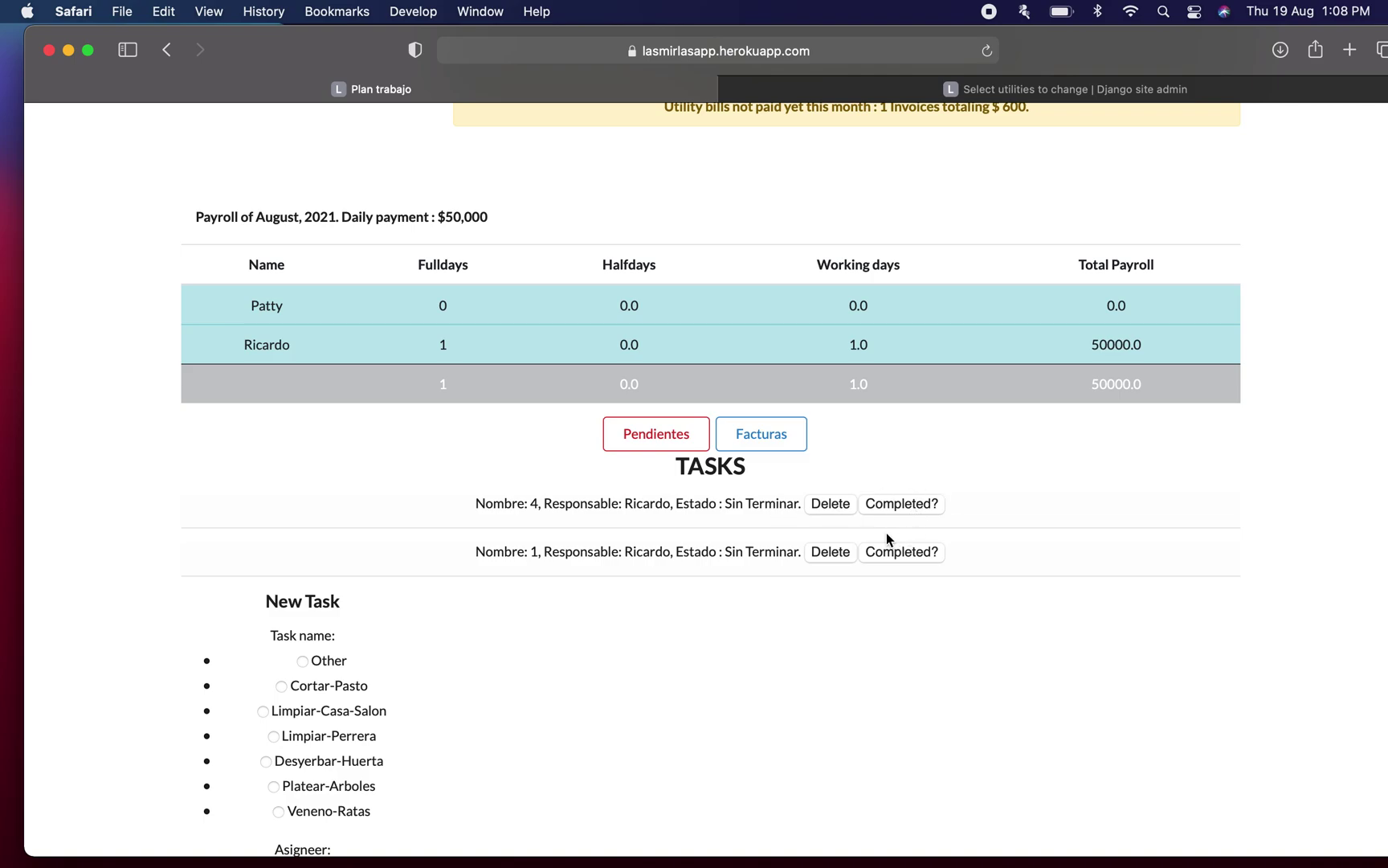
pyautogui.click(832, 507)
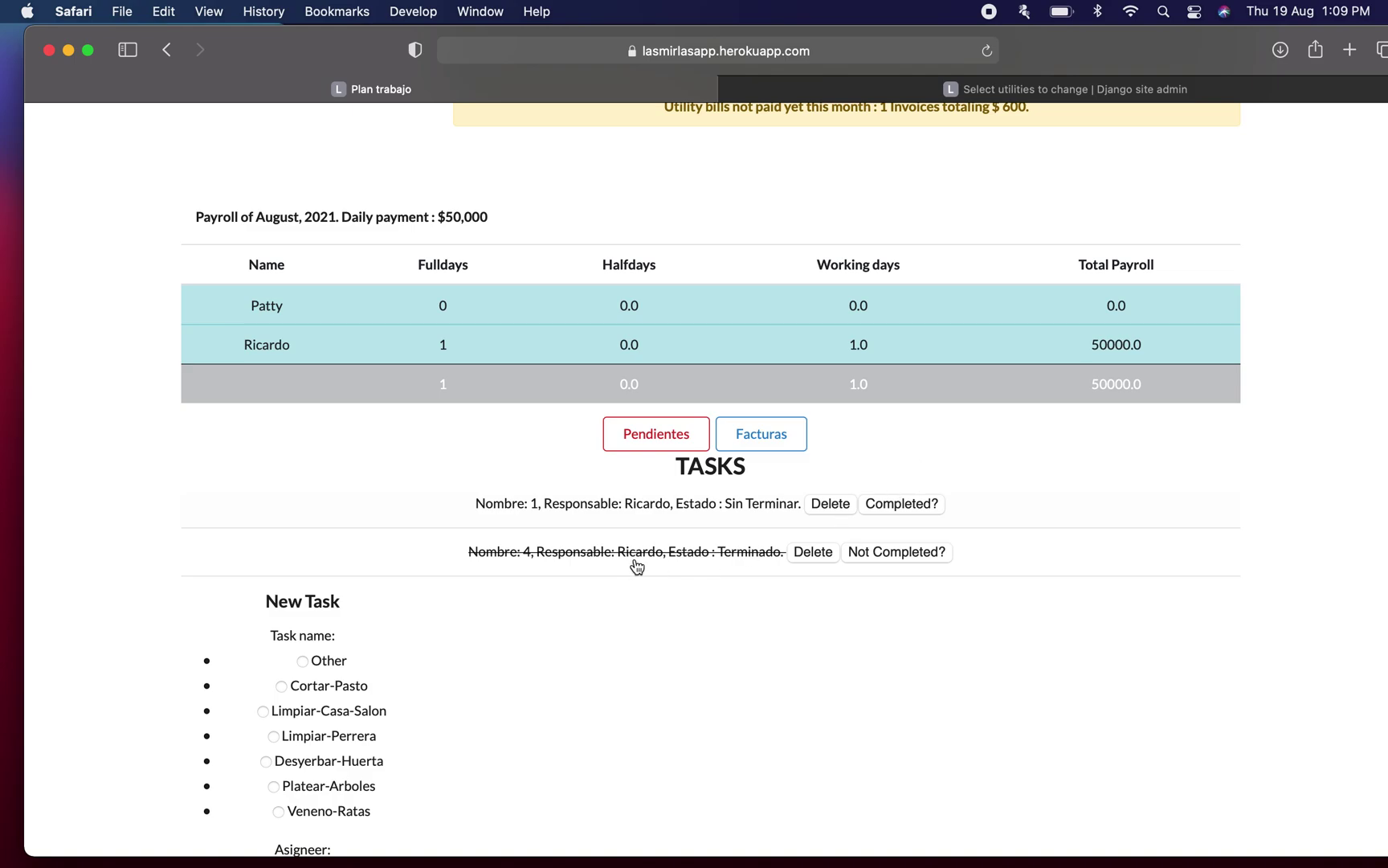
pyautogui.scroll(5, 964, 527)
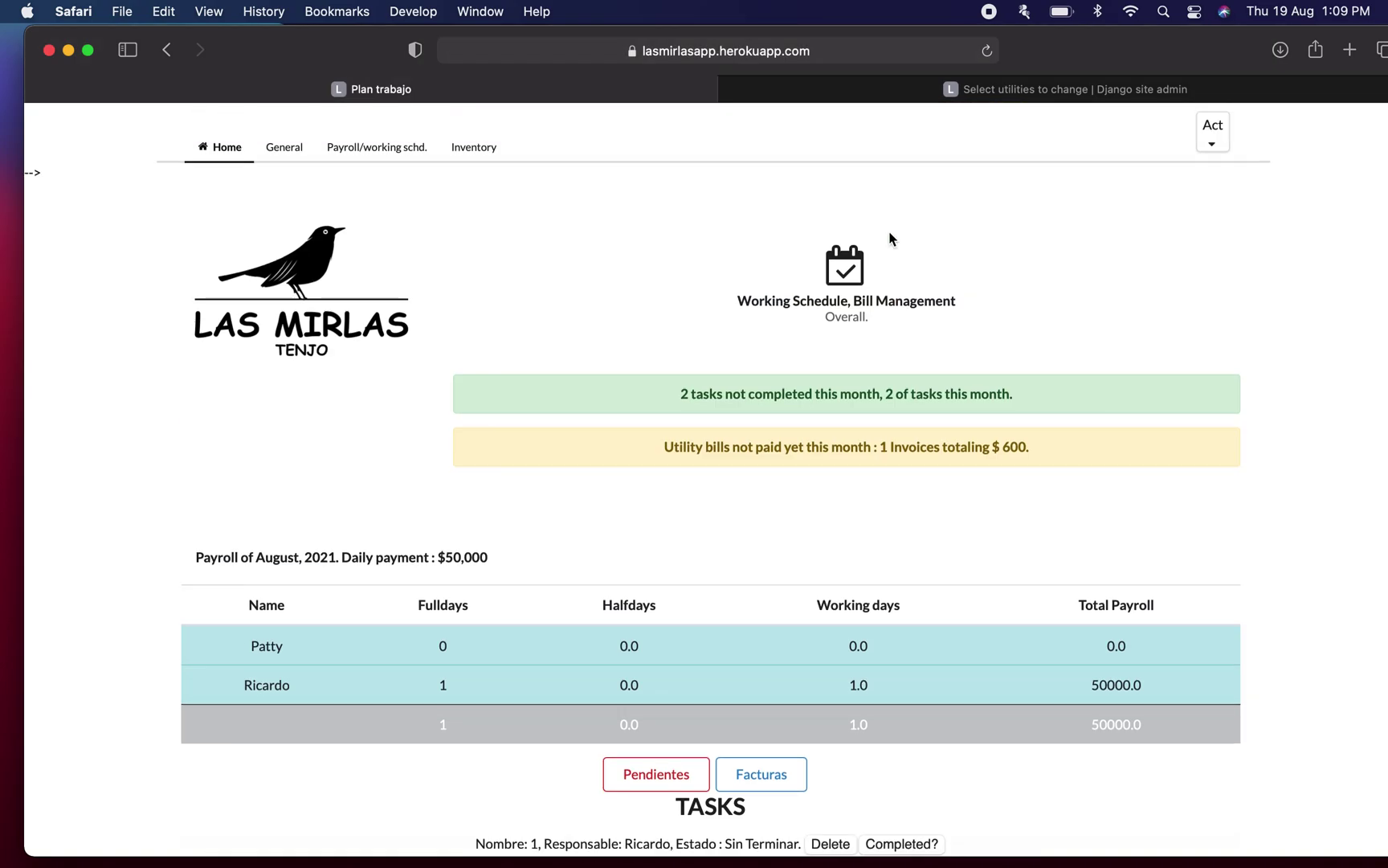
# Open the general information page and look up the nutritional information for the crop Tomate
pyautogui.click(291, 149)
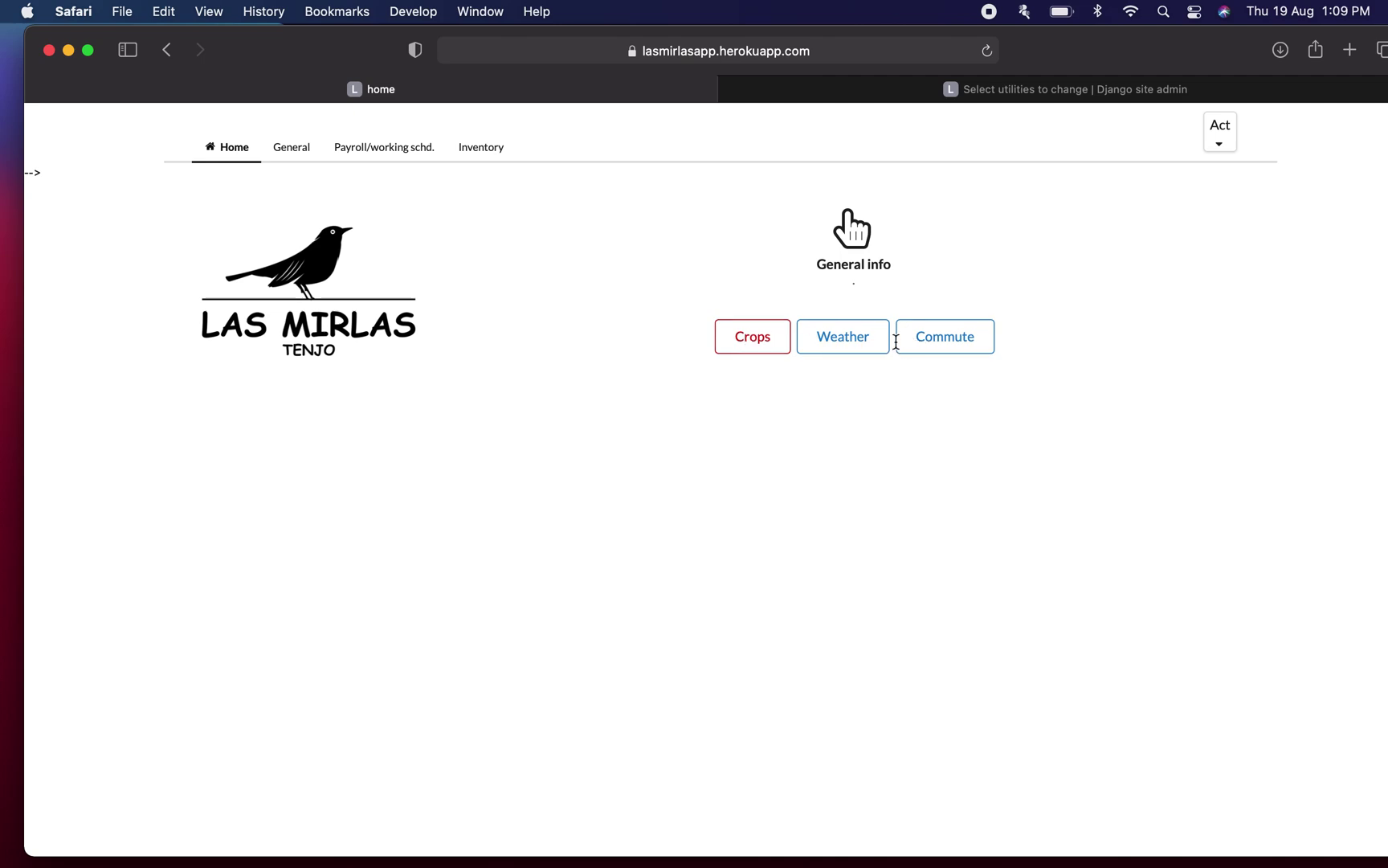
pyautogui.click(751, 344)
pyautogui.click(856, 567)
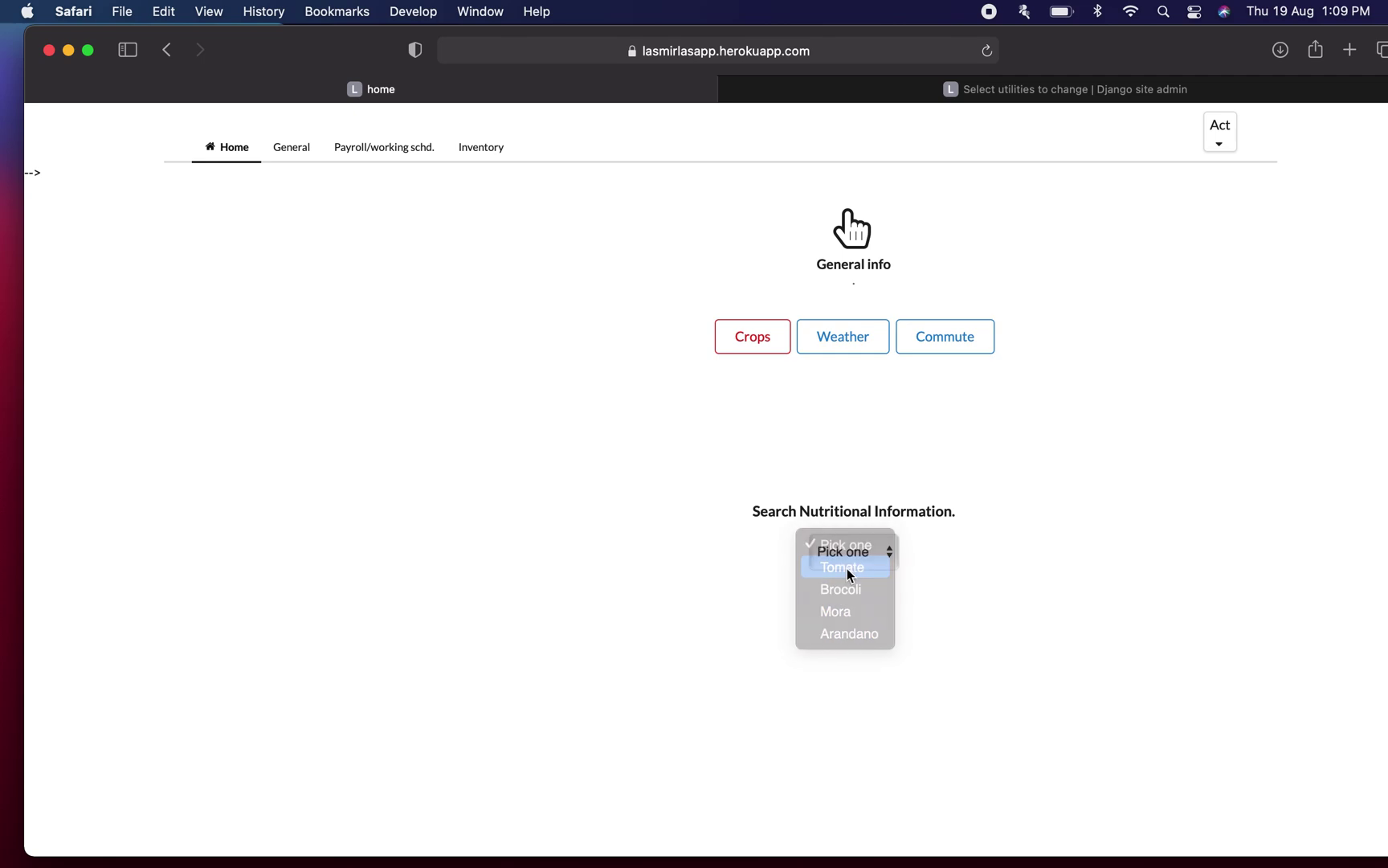
pyautogui.click(846, 574)
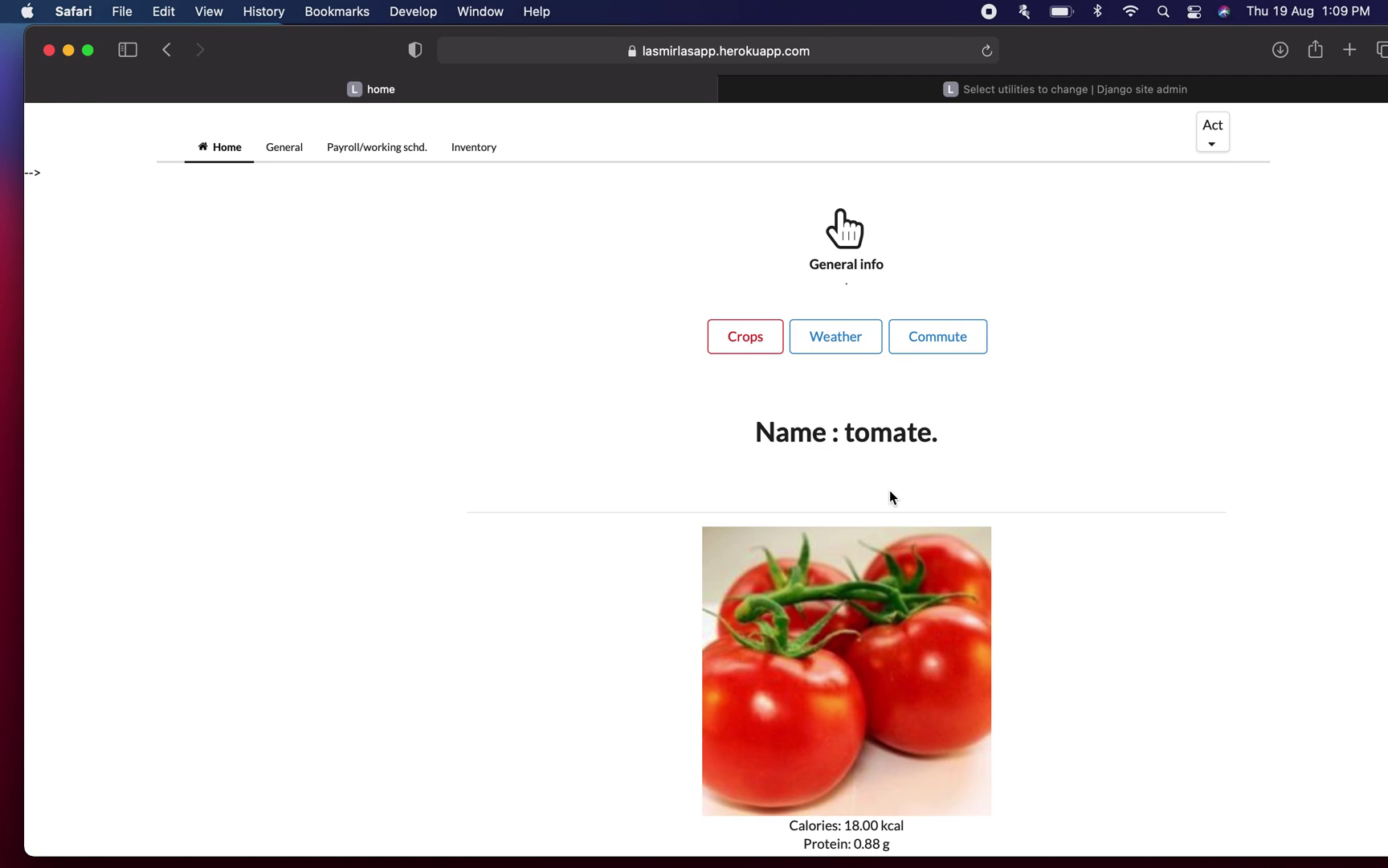
pyautogui.scroll(-3, 1102, 498)
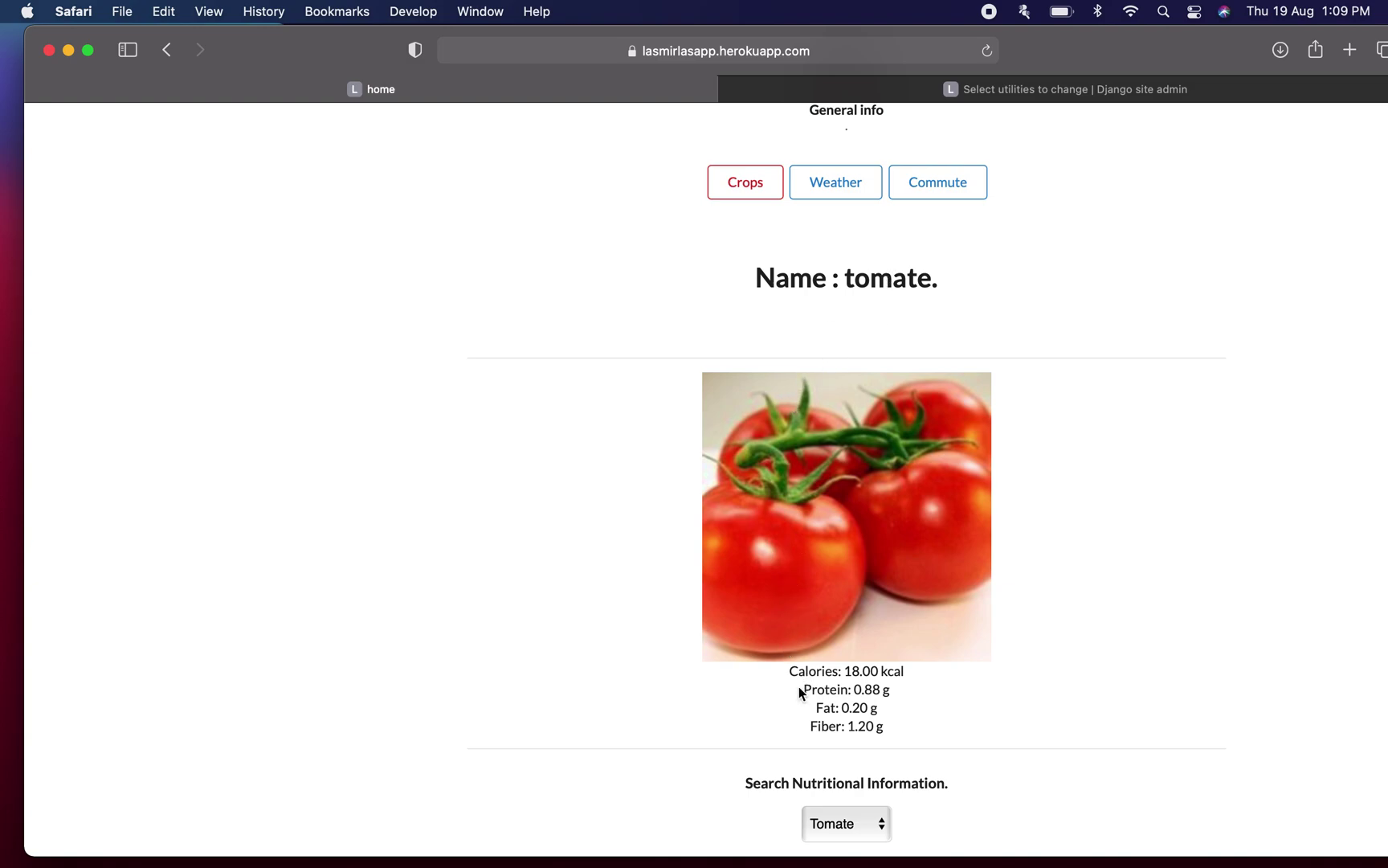
pyautogui.scroll(2, 911, 654)
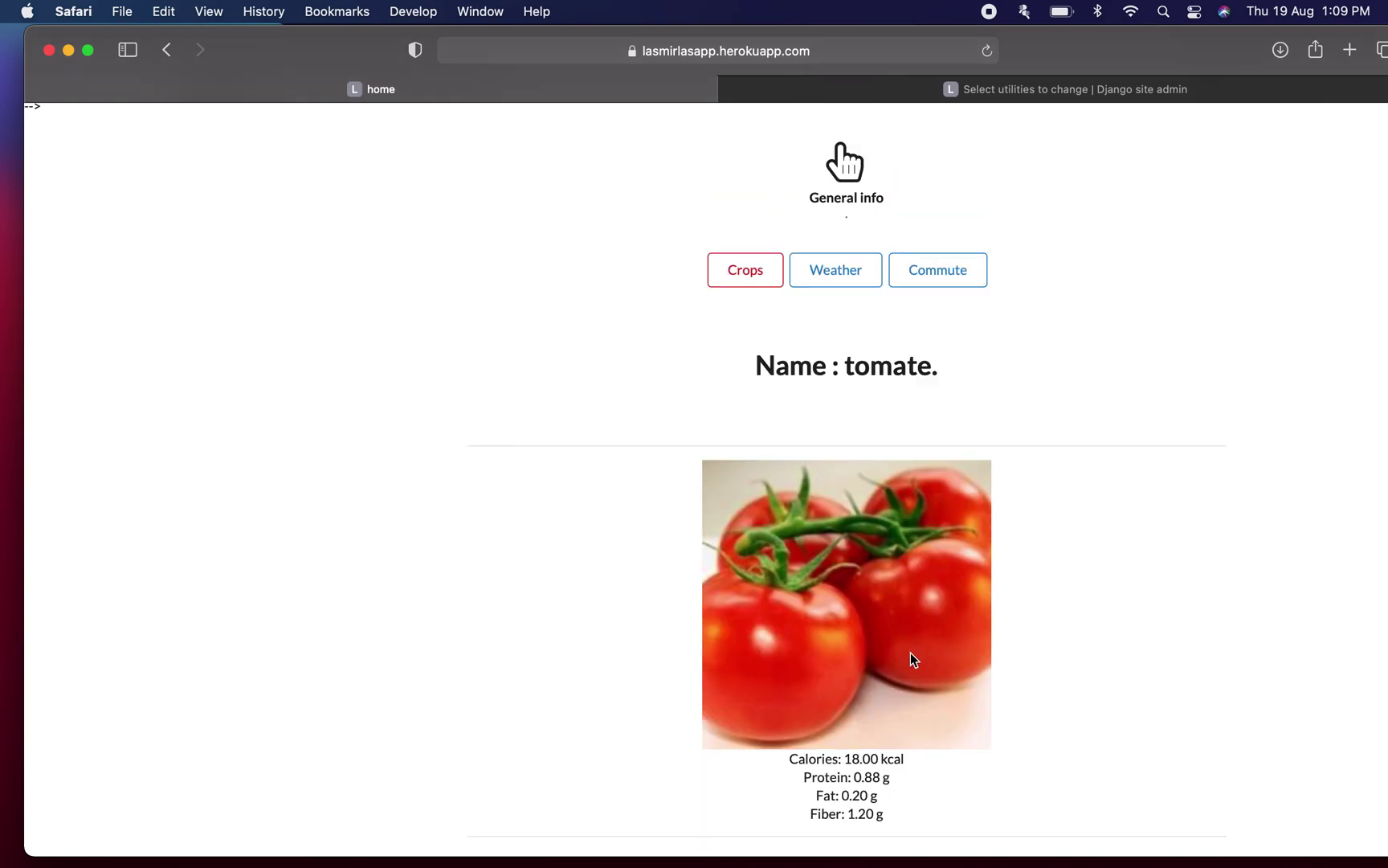
# View the weather information for Tenjo and the commute route with its distance and traffic time
pyautogui.click(851, 273)
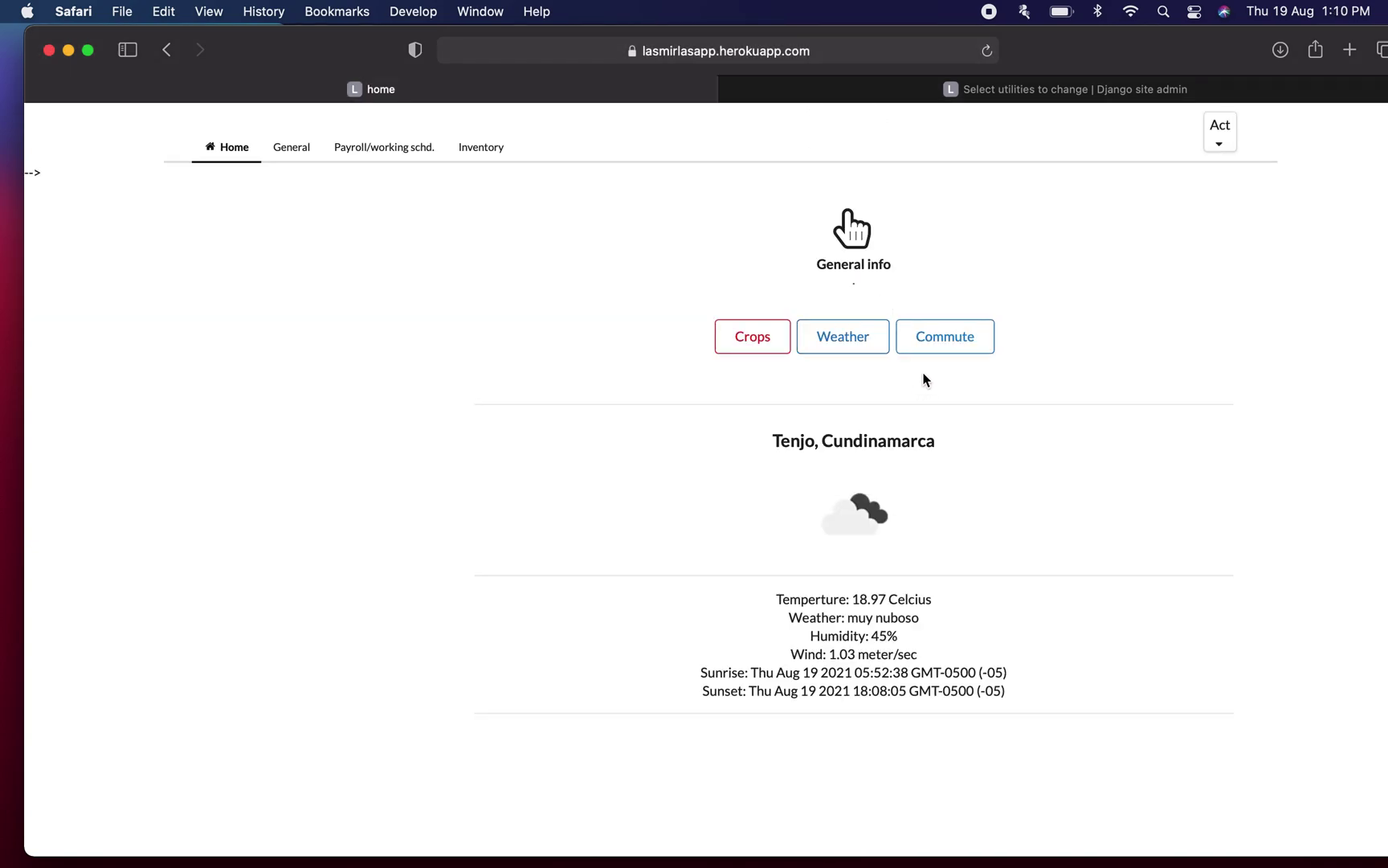
pyautogui.click(954, 344)
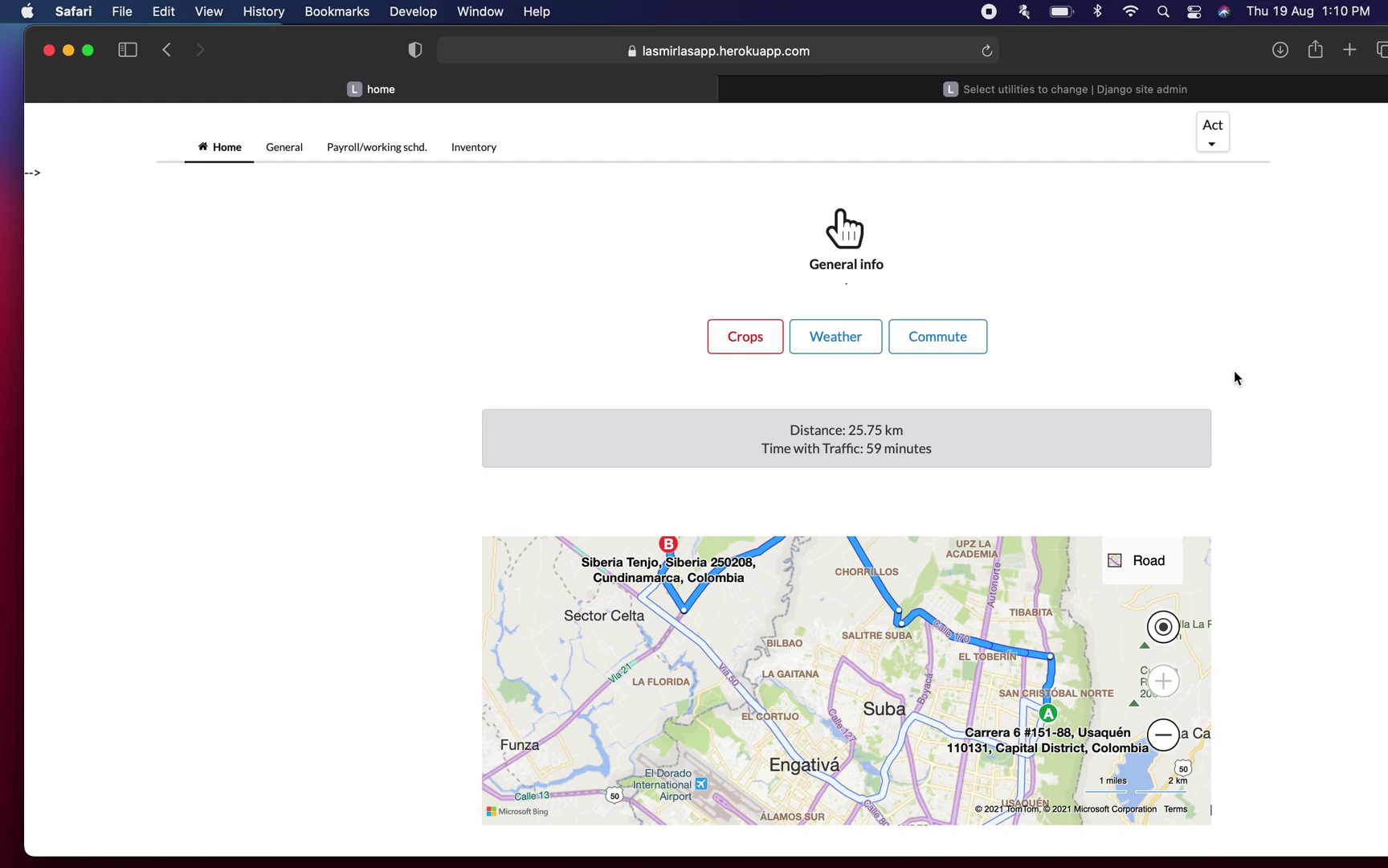
pyautogui.moveTo(1081, 554)
pyautogui.moveTo(869, 450); pyautogui.dragTo(977, 458)
pyautogui.click(1320, 410)
# Open the account's profile page, view the profile update form and close it without changes
pyautogui.click(1209, 149)
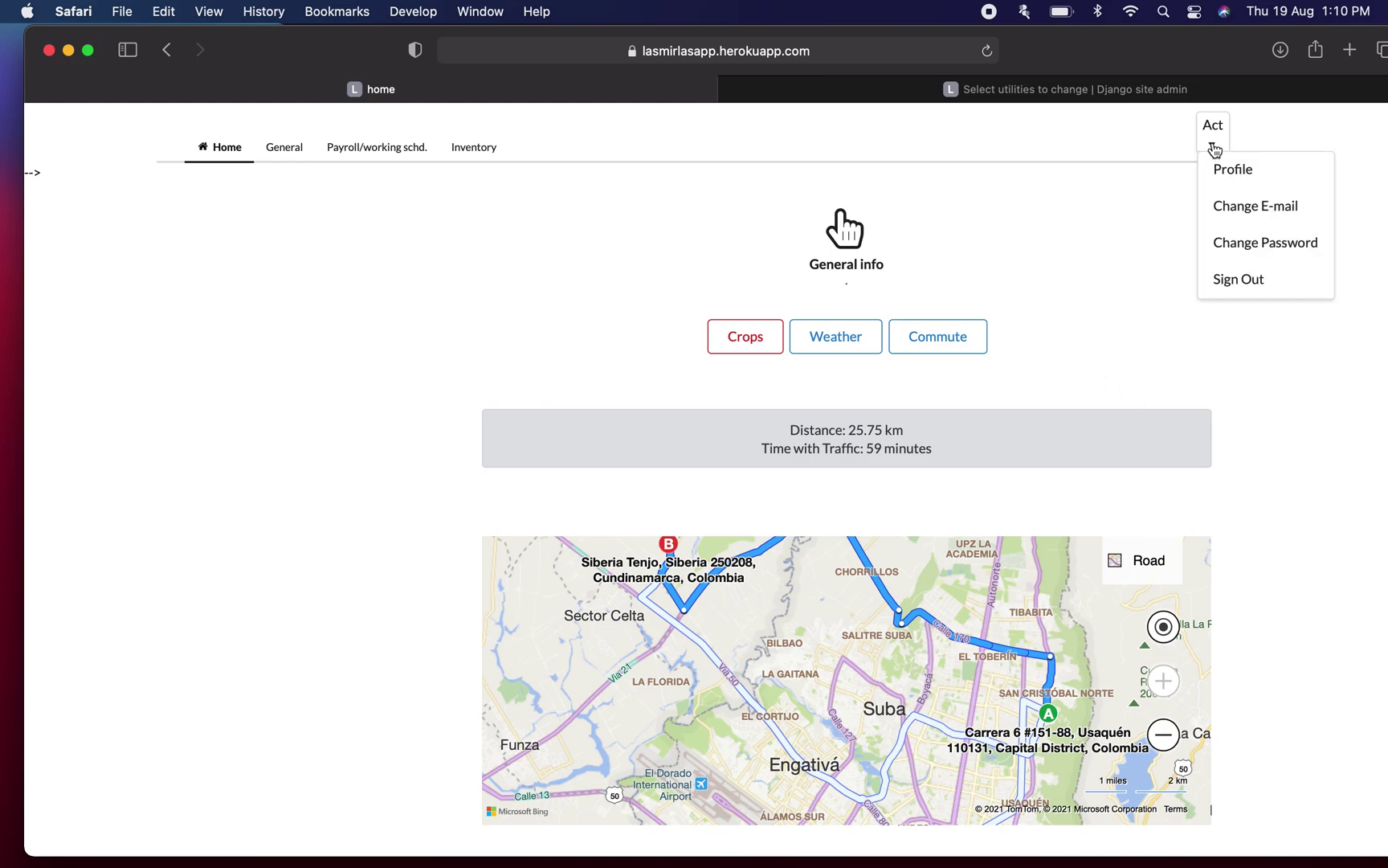
pyautogui.click(1226, 169)
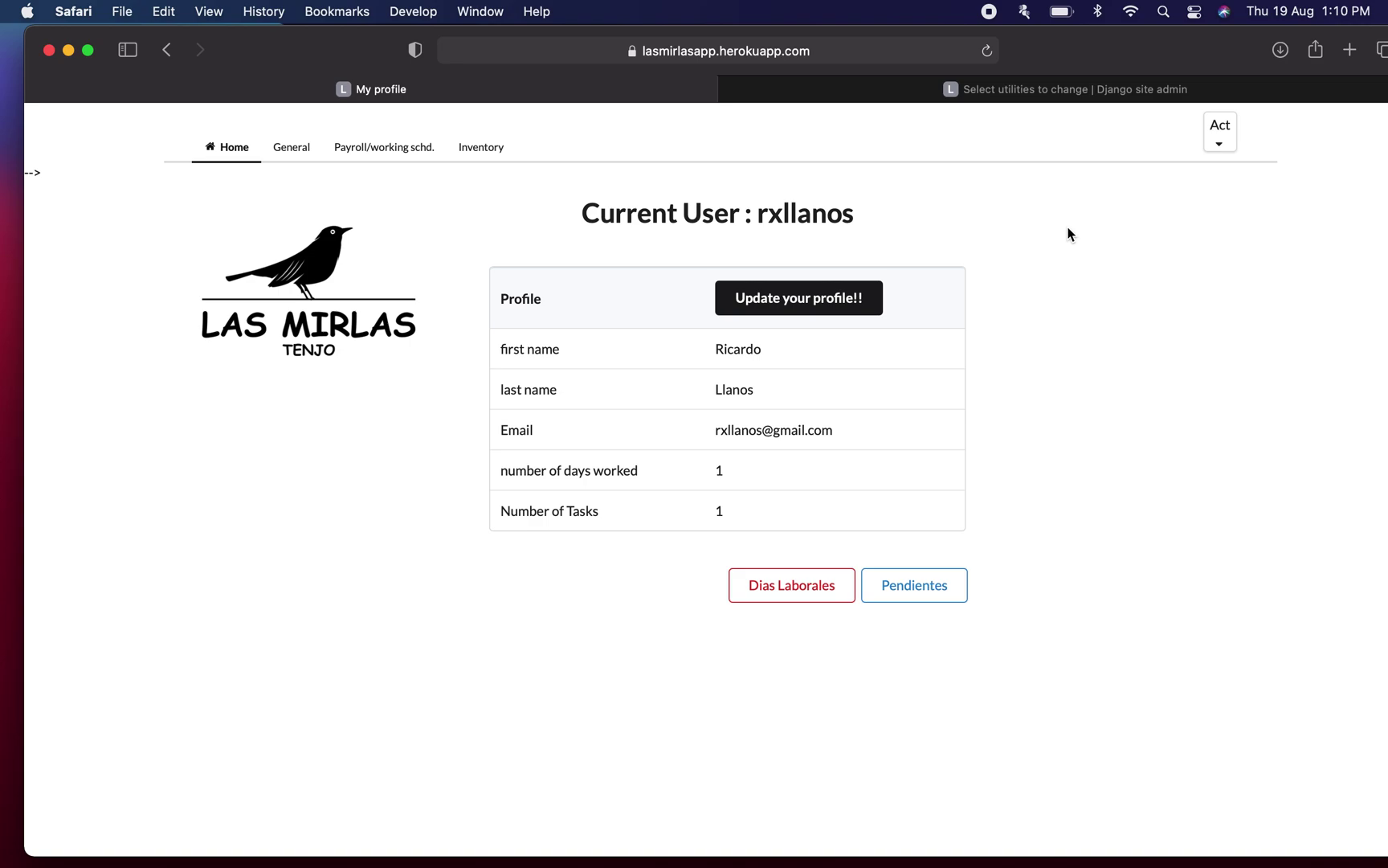
pyautogui.click(791, 301)
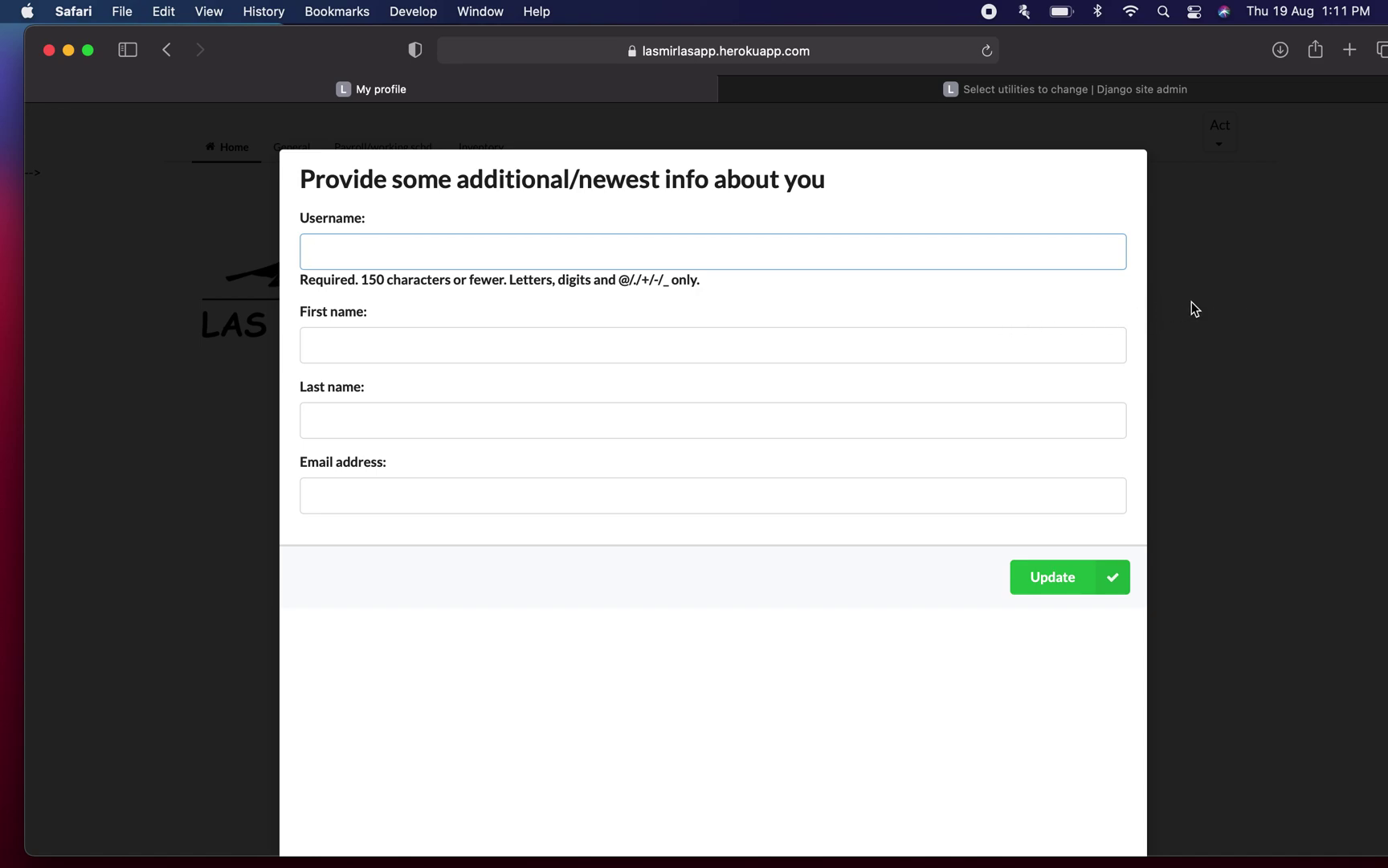
pyautogui.click(1258, 295)
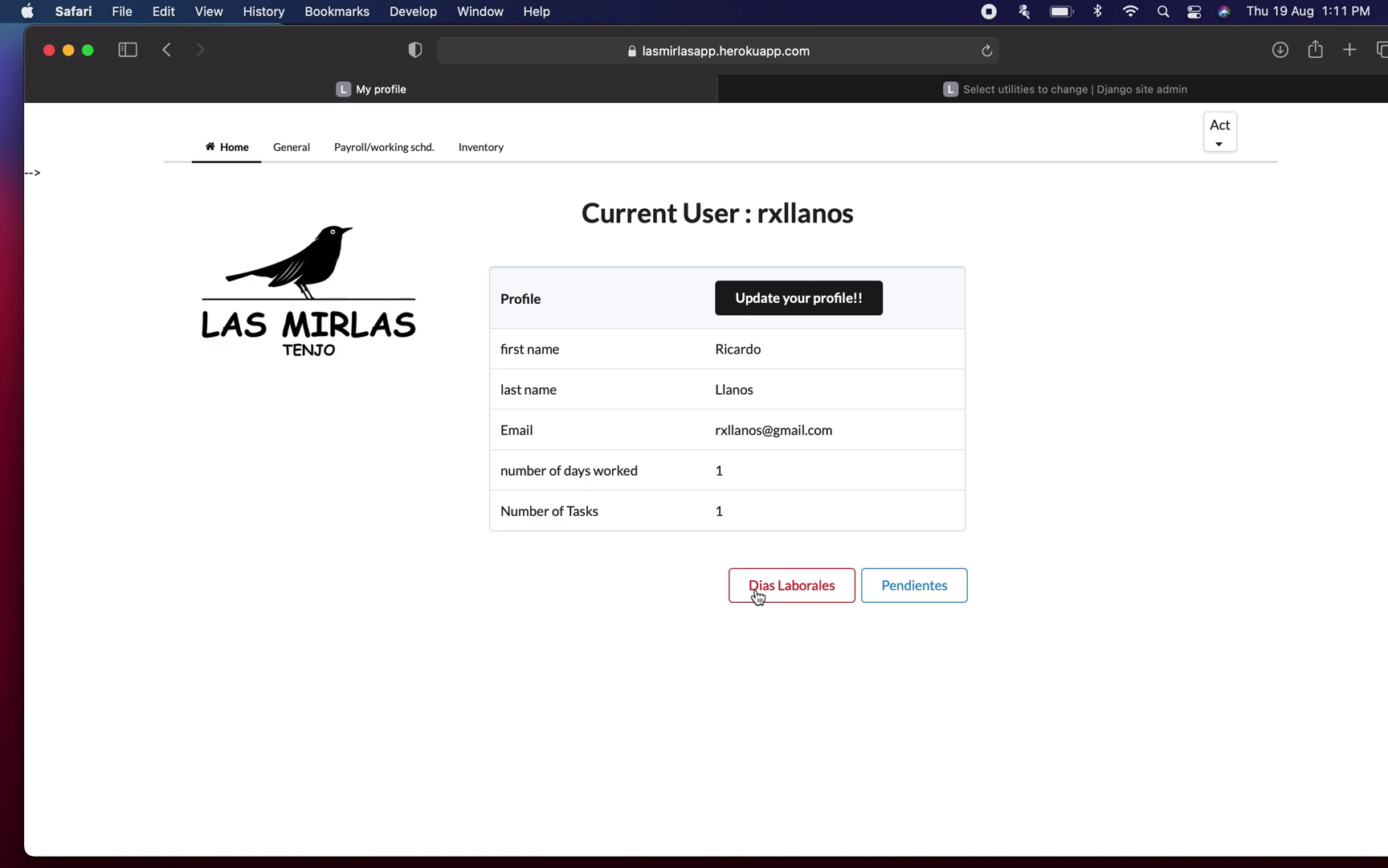
# Display the profile's working days list and its pending tasks list
pyautogui.click(760, 595)
pyautogui.click(923, 587)
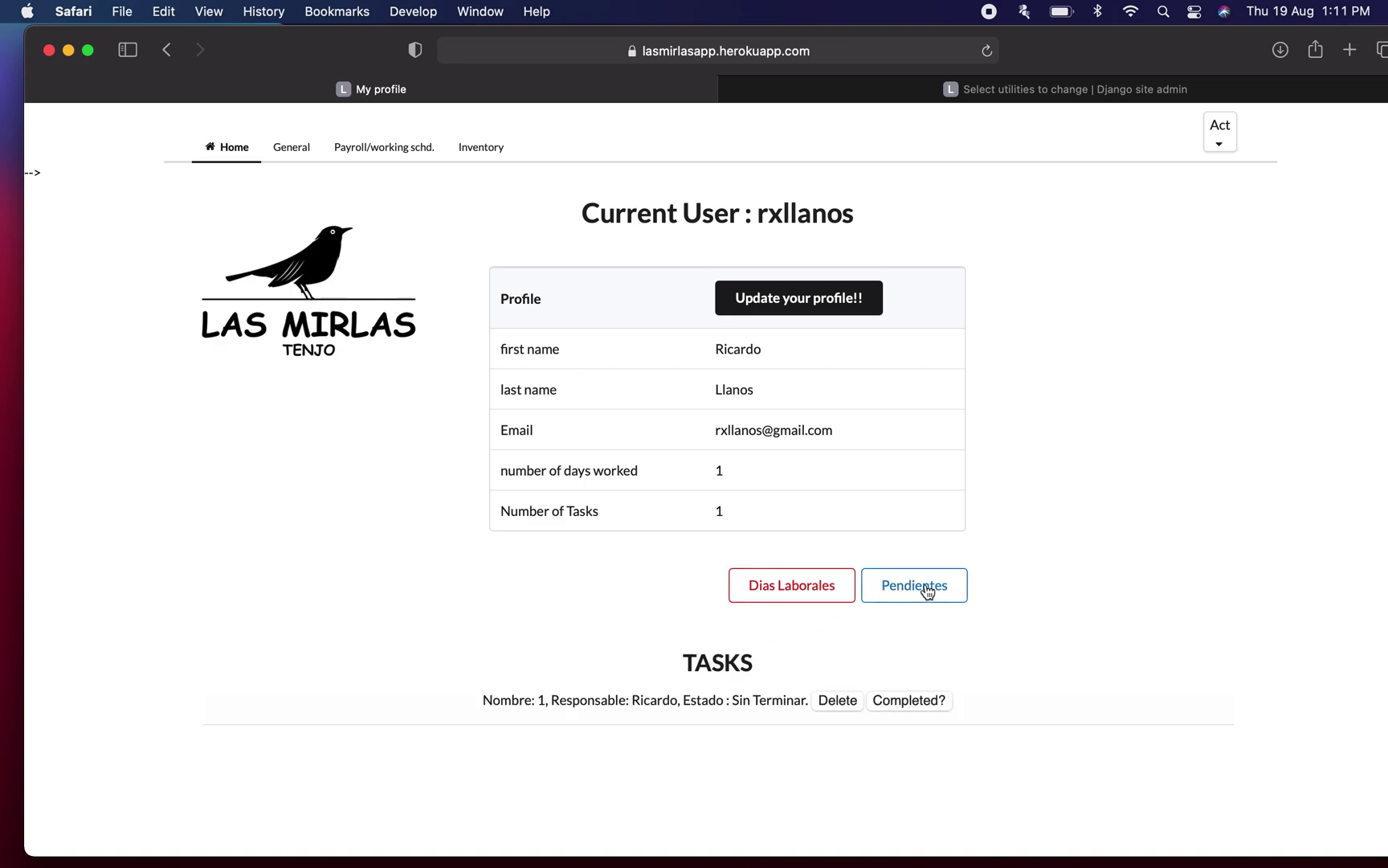
pyautogui.click(786, 587)
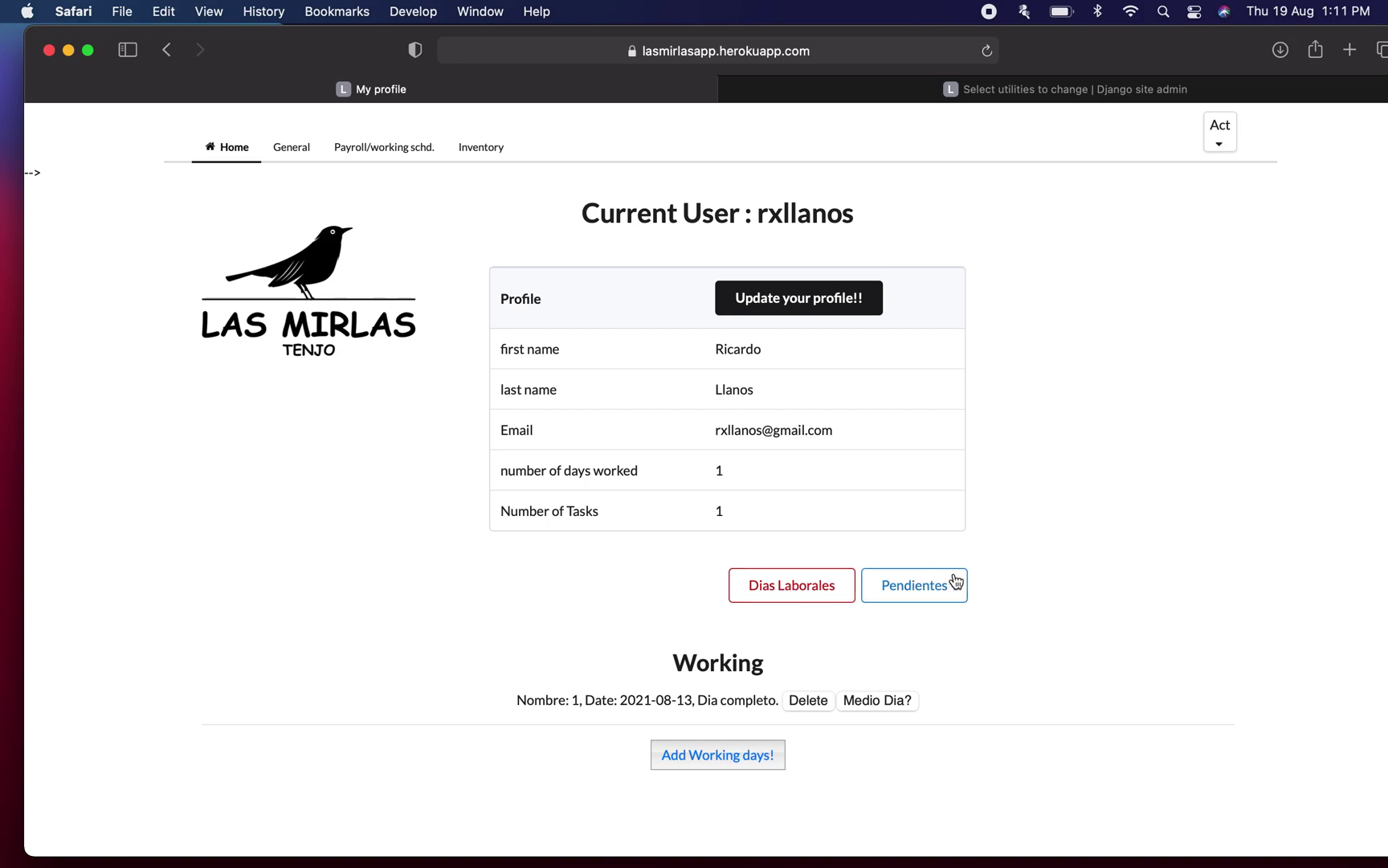
pyautogui.click(910, 598)
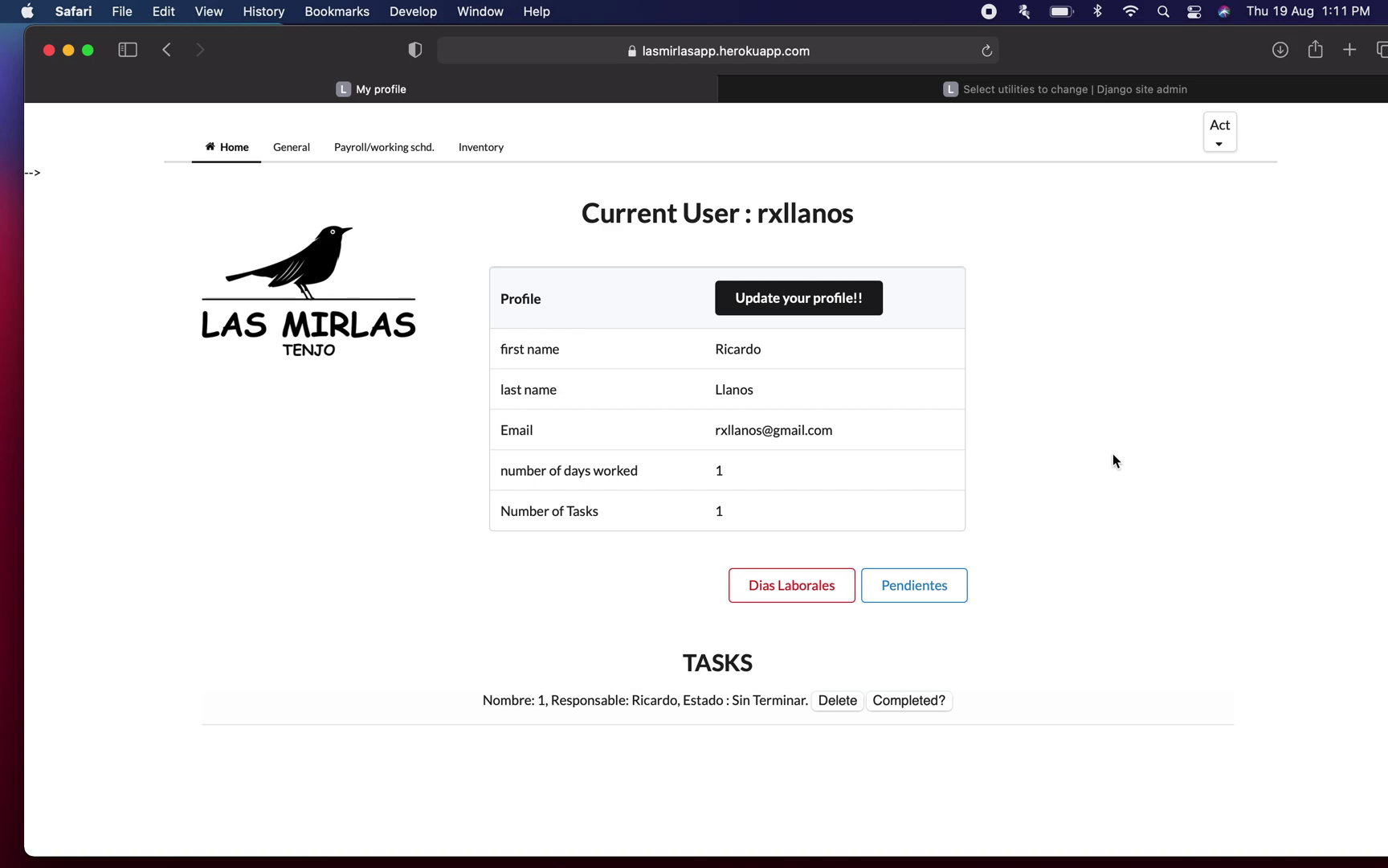